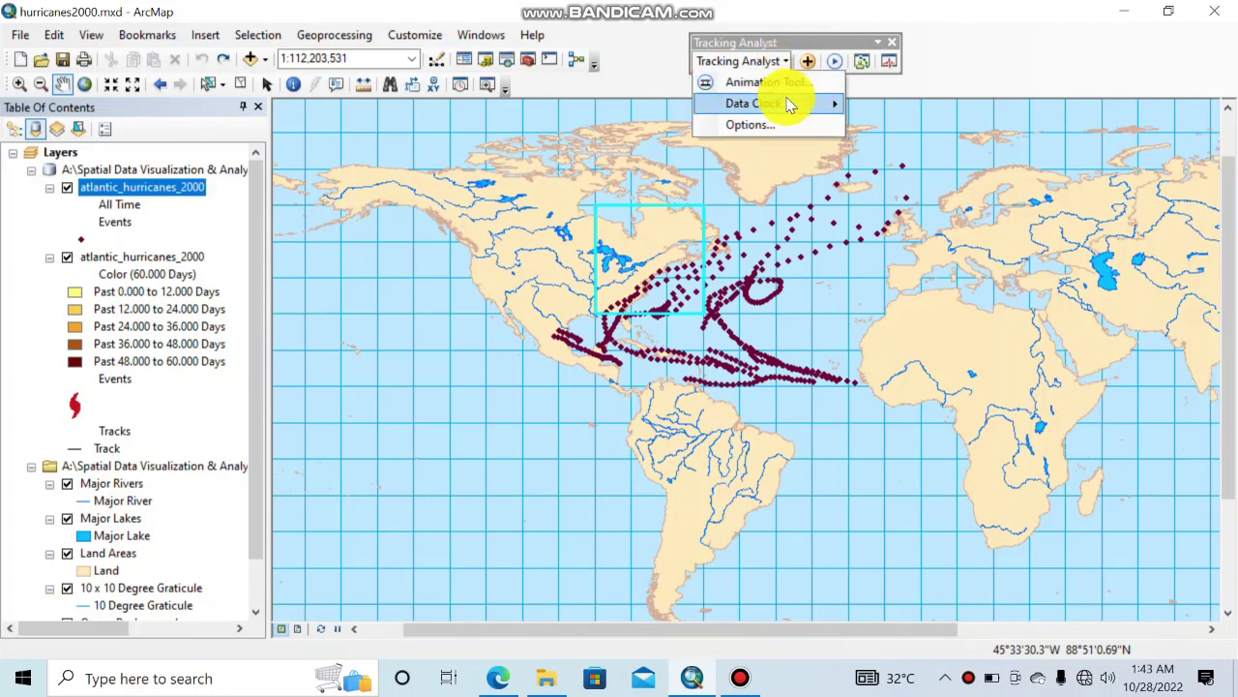
Create a data clock for the atlantic_hurricanes_2000 layer summarized by 'Months of Year' by 'Days of Month', with 6 legend classes.
mouse_move(790, 101)
click(894, 108)
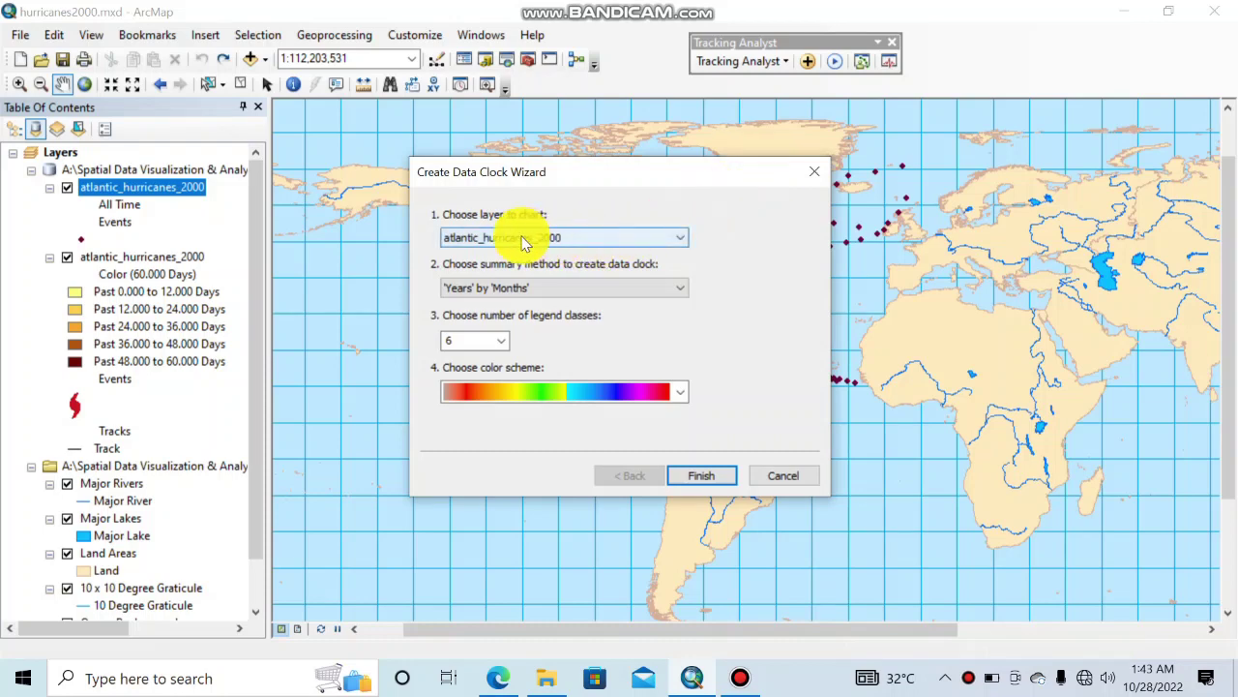
click(548, 288)
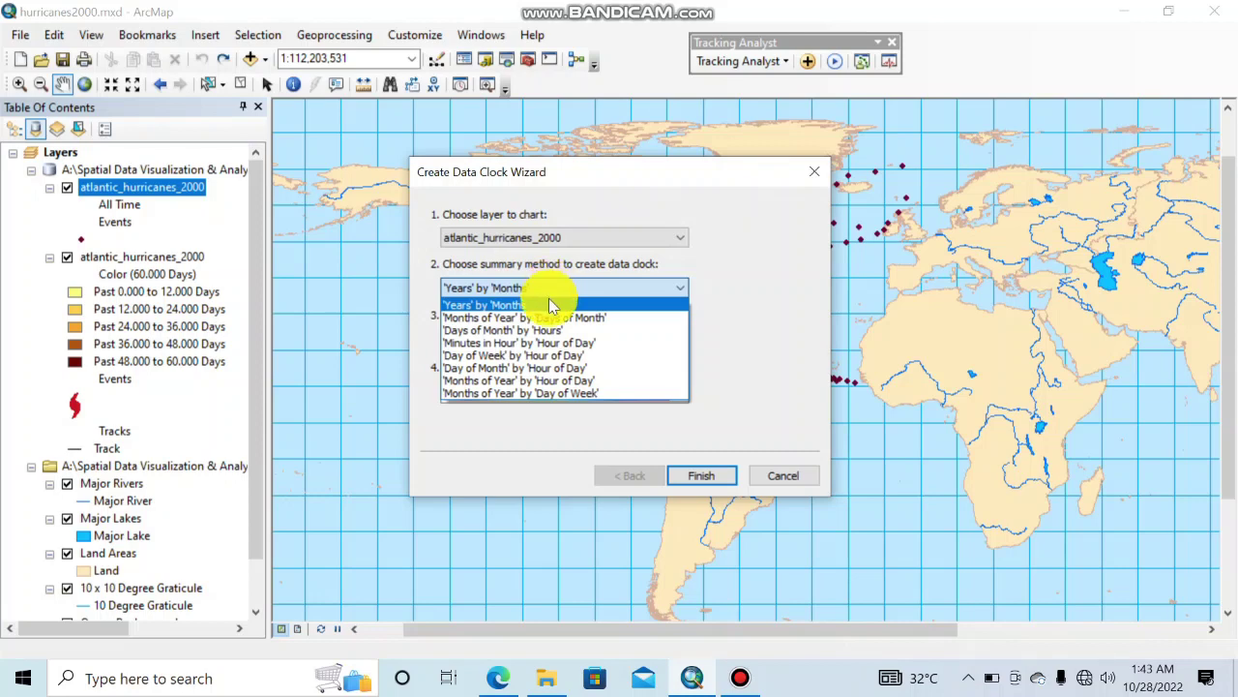
click(634, 319)
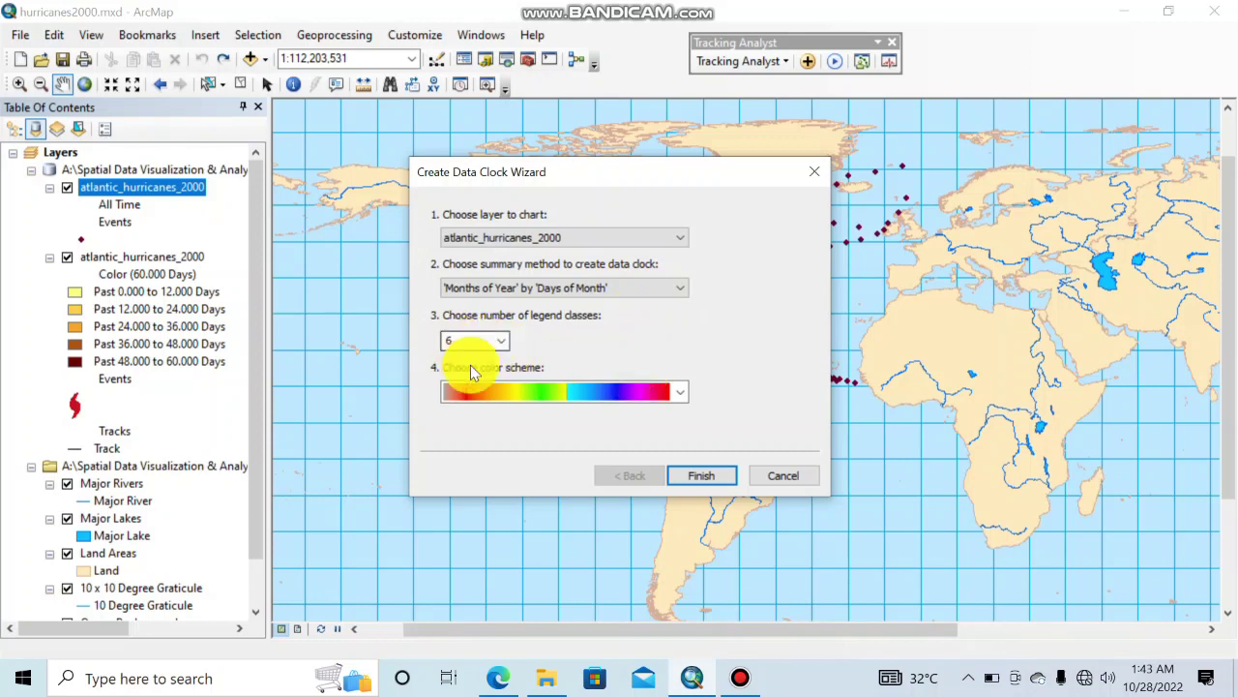
click(693, 475)
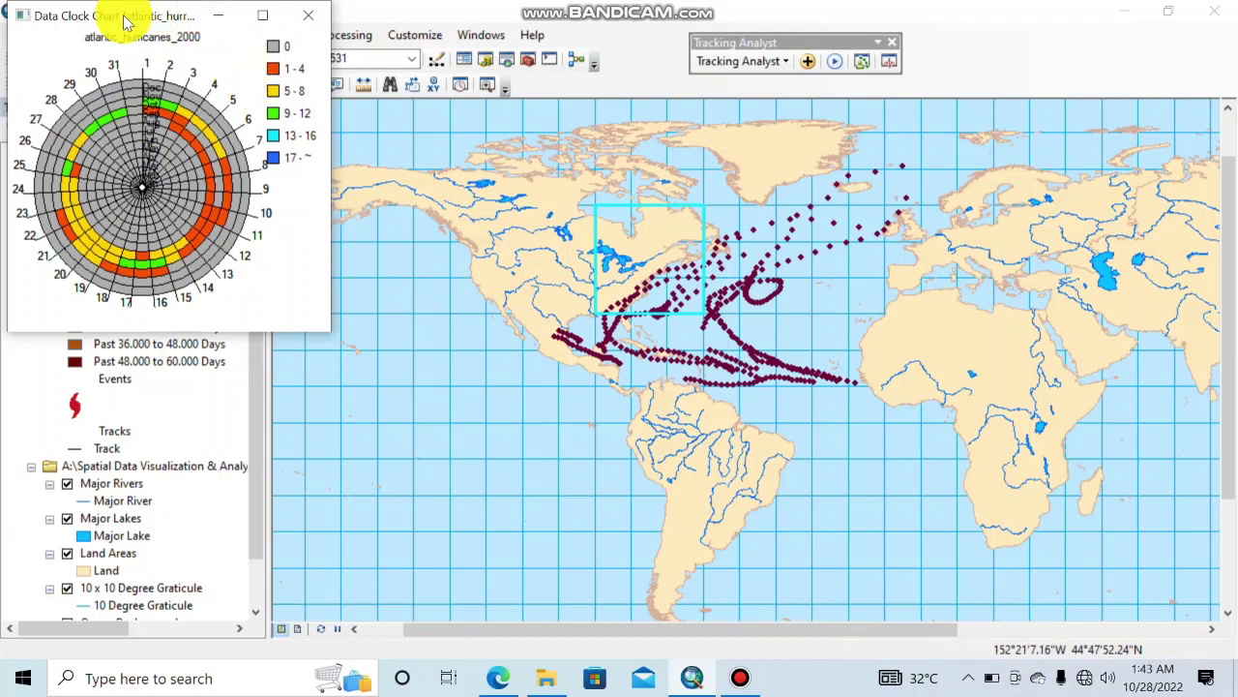
Enlarge the hurricane data clock chart over the map, examine event frequency by month and day, and close the chart.
drag(126, 20, 666, 226)
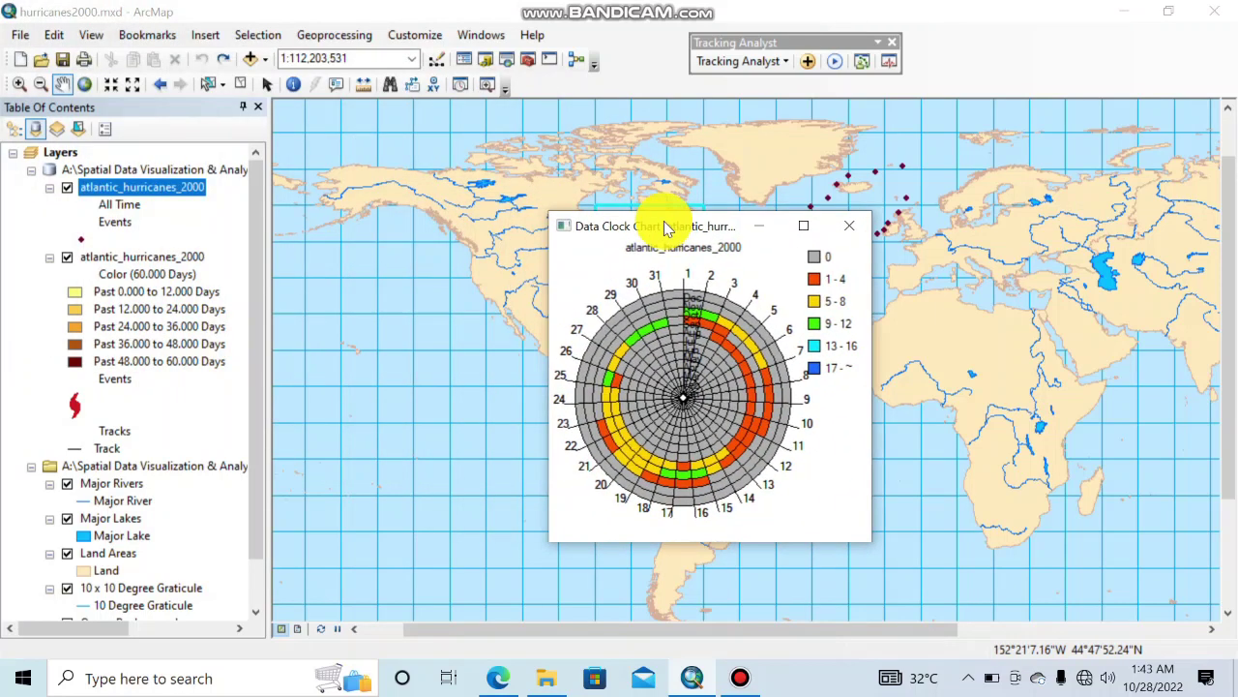
click(803, 225)
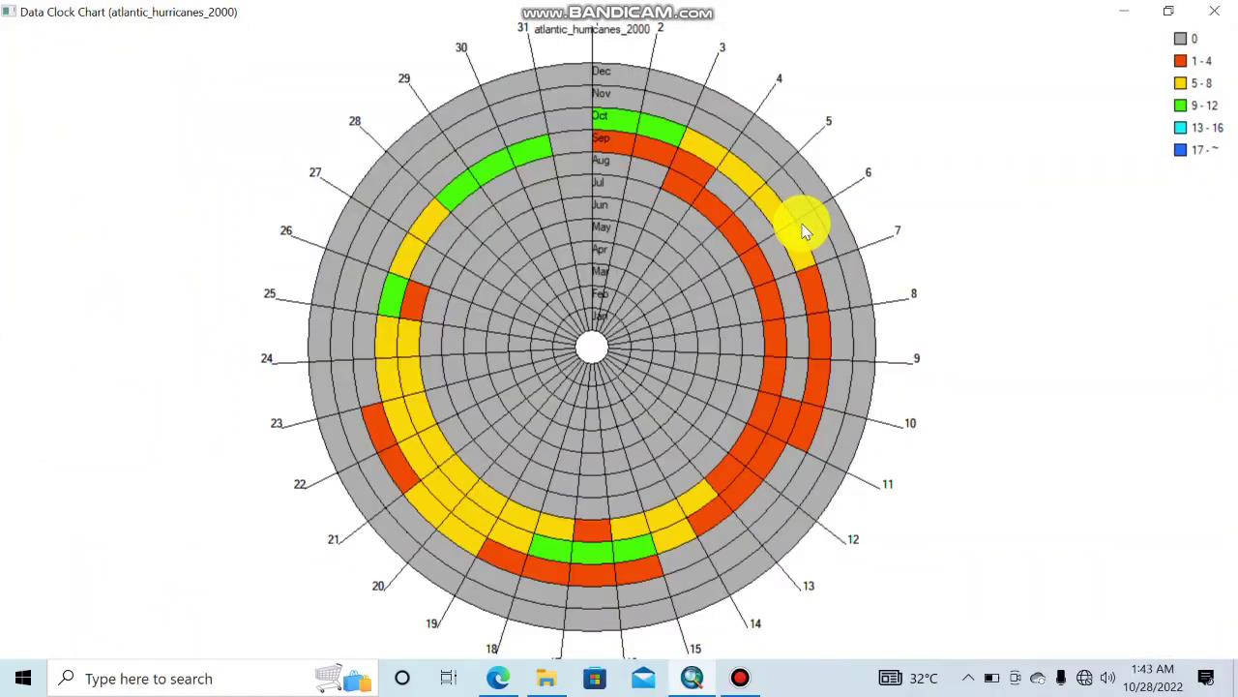
click(1168, 12)
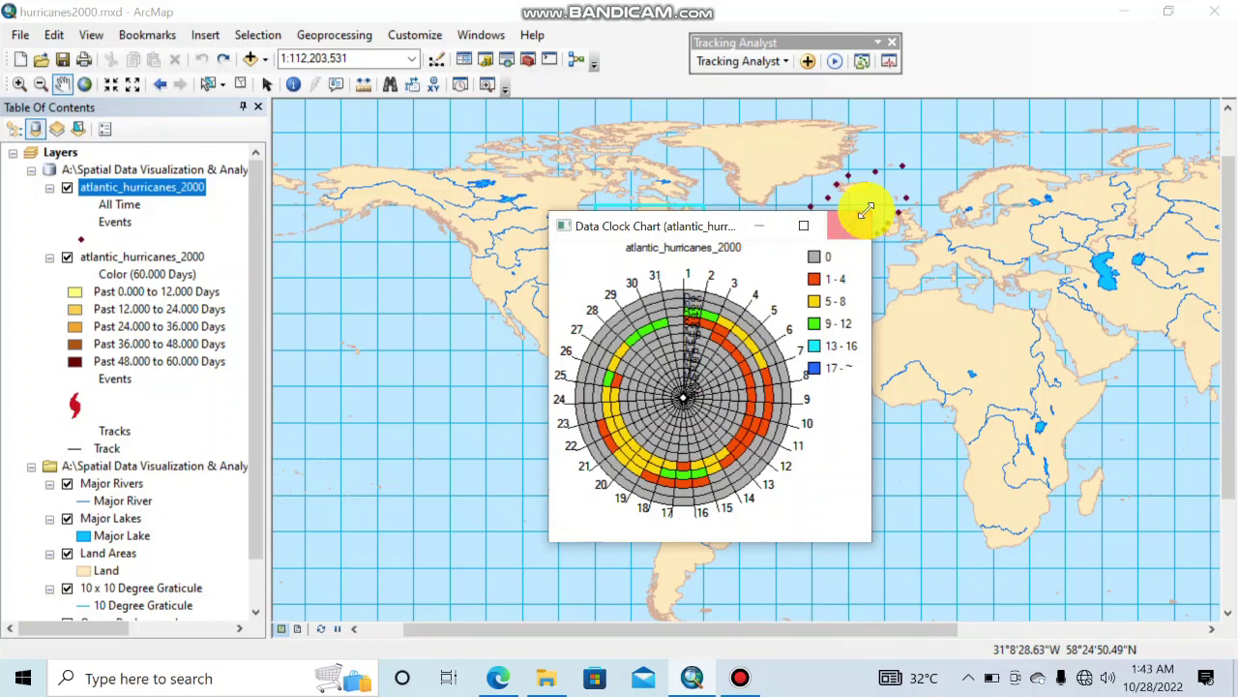
drag(869, 210, 1155, 111)
drag(934, 138, 737, 158)
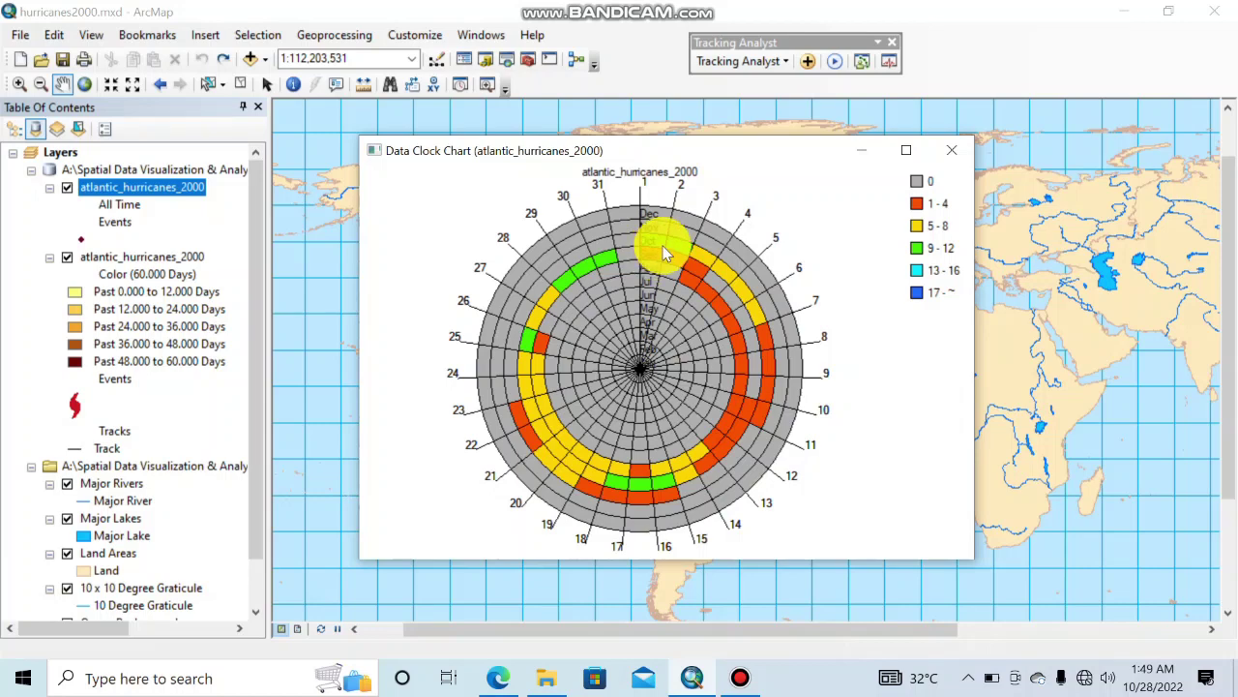
click(948, 150)
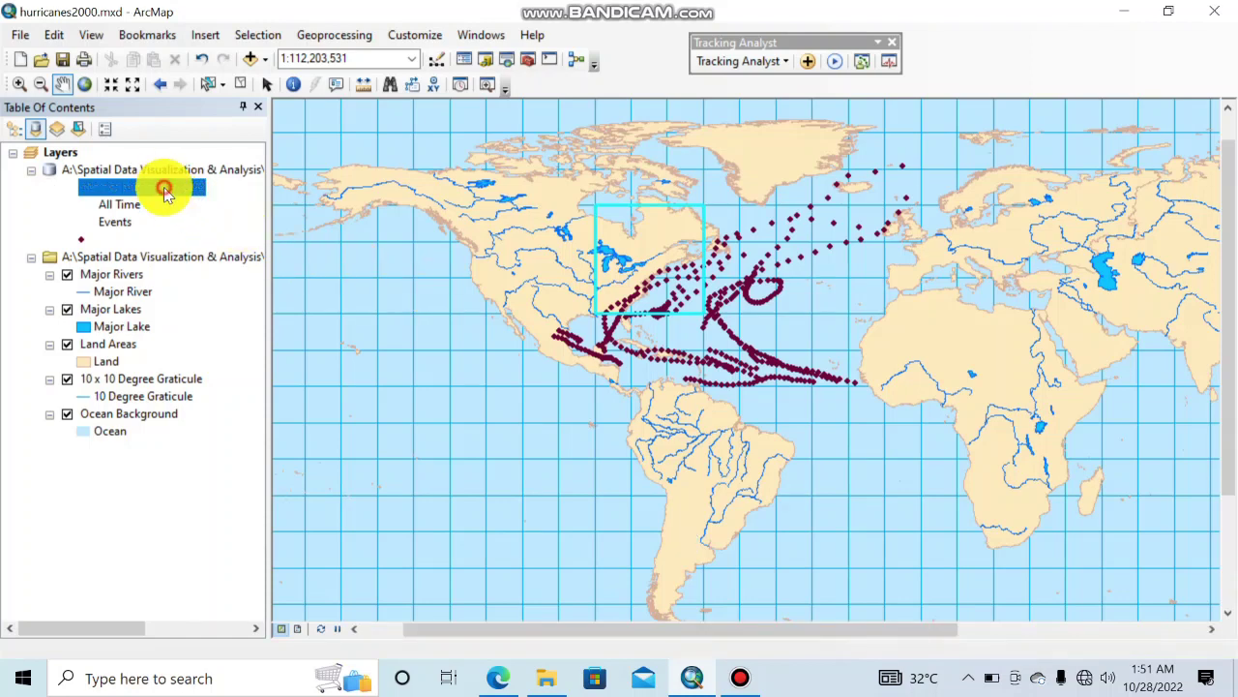
In the atlantic_hurricanes_2000 layer's symbology, enable the Time Window for events and draw it by Color.
right_click(164, 186)
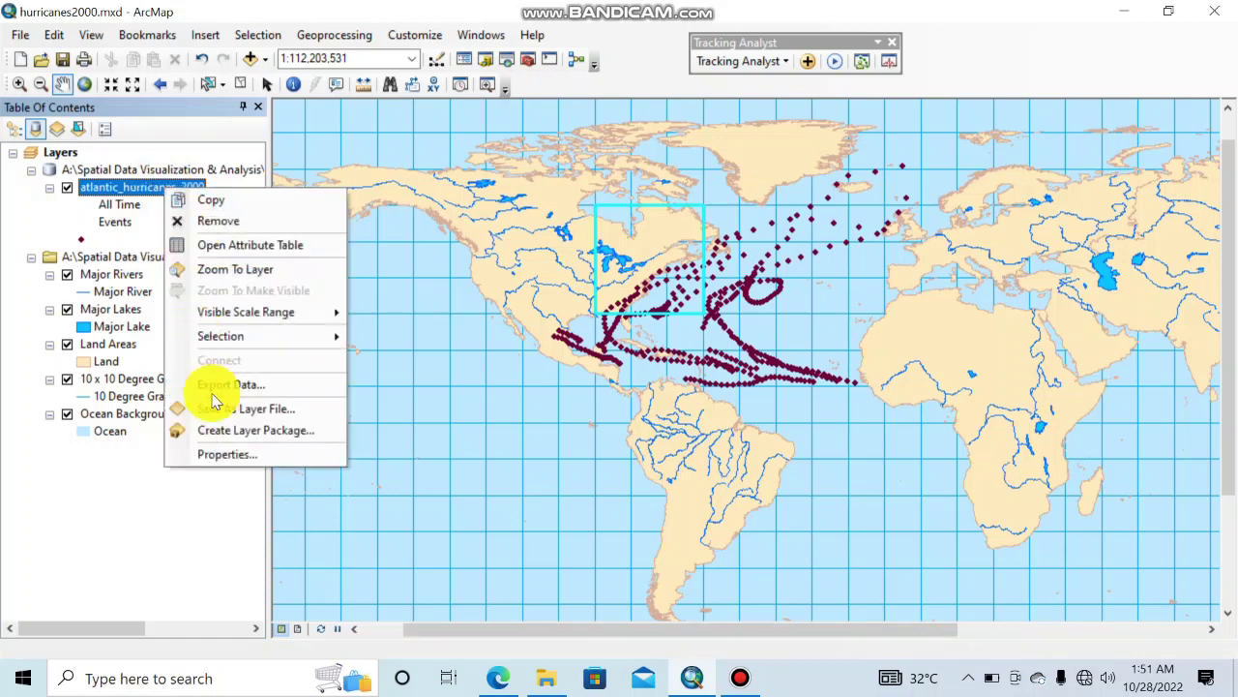
click(225, 454)
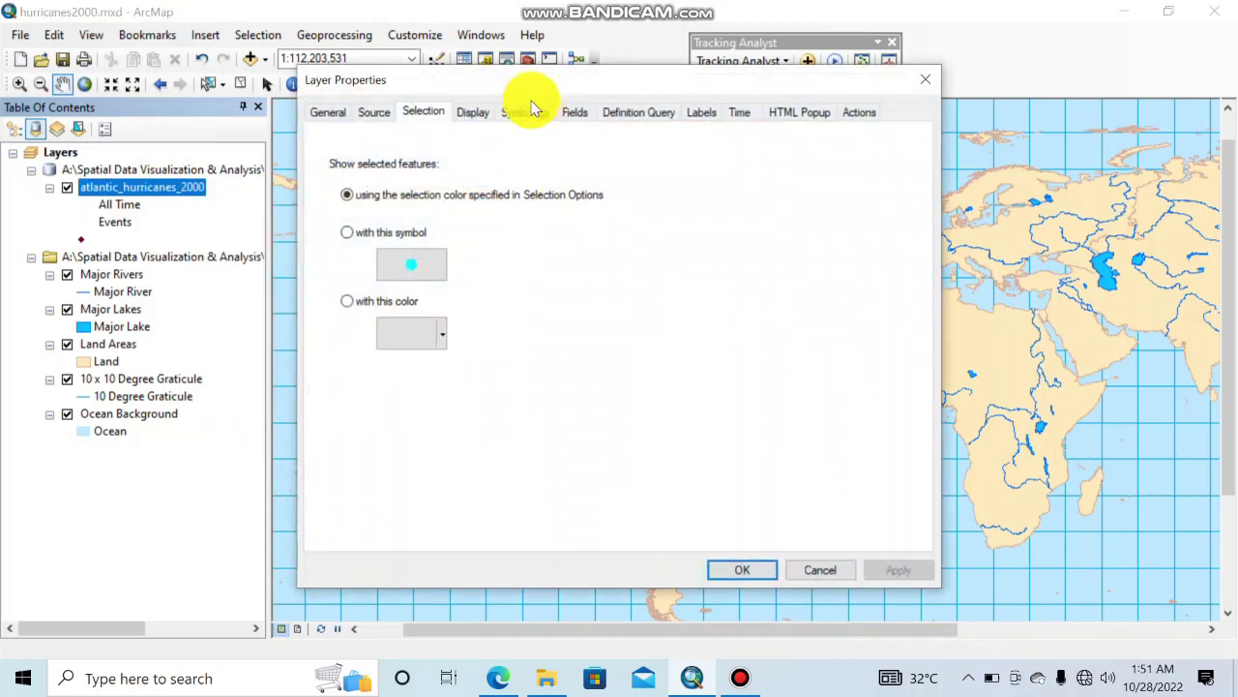
click(528, 112)
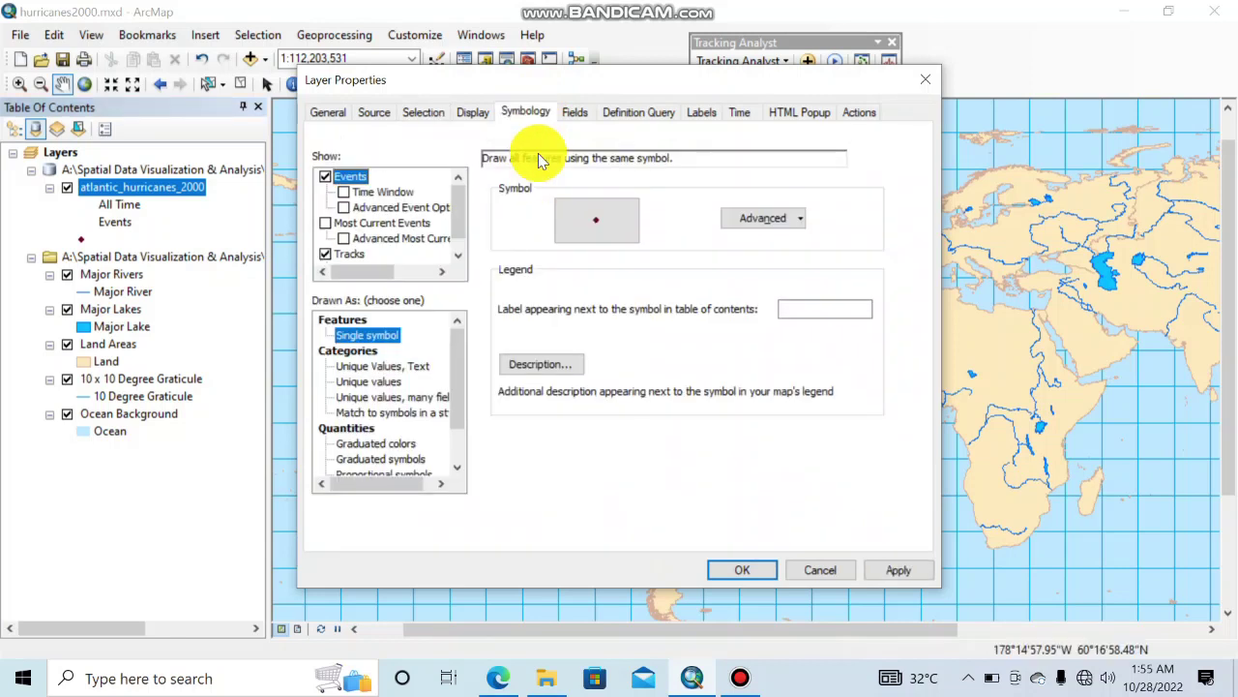
click(342, 193)
click(343, 192)
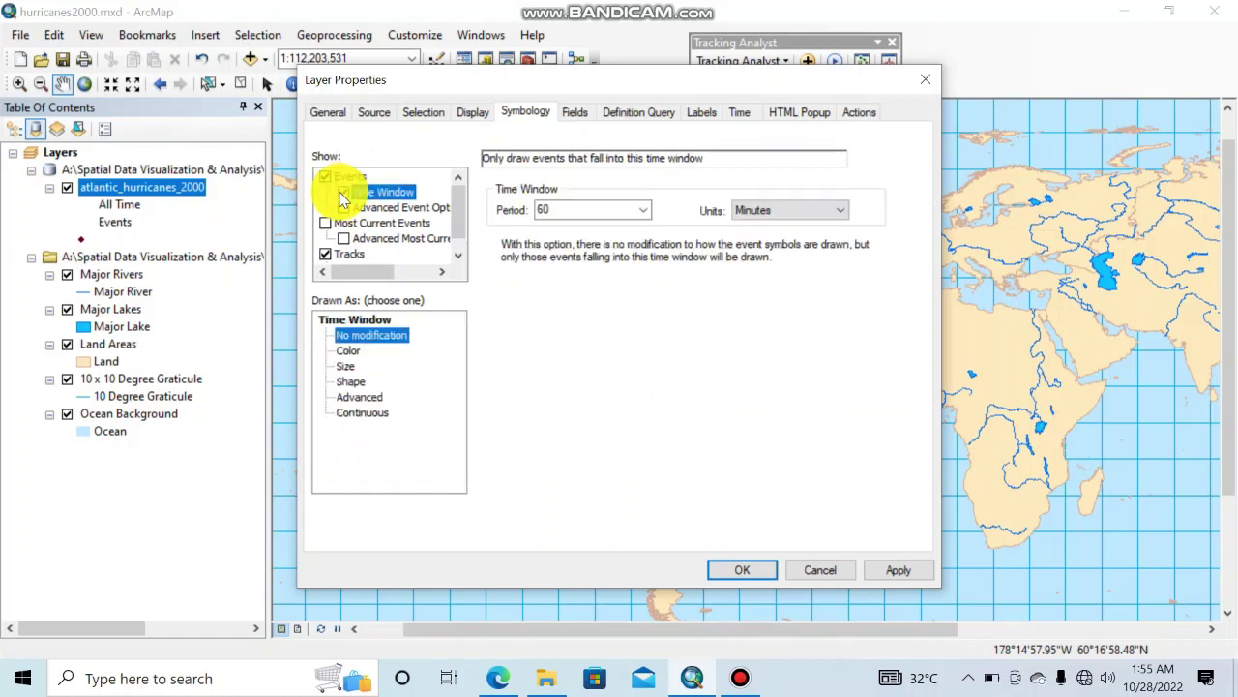
click(348, 354)
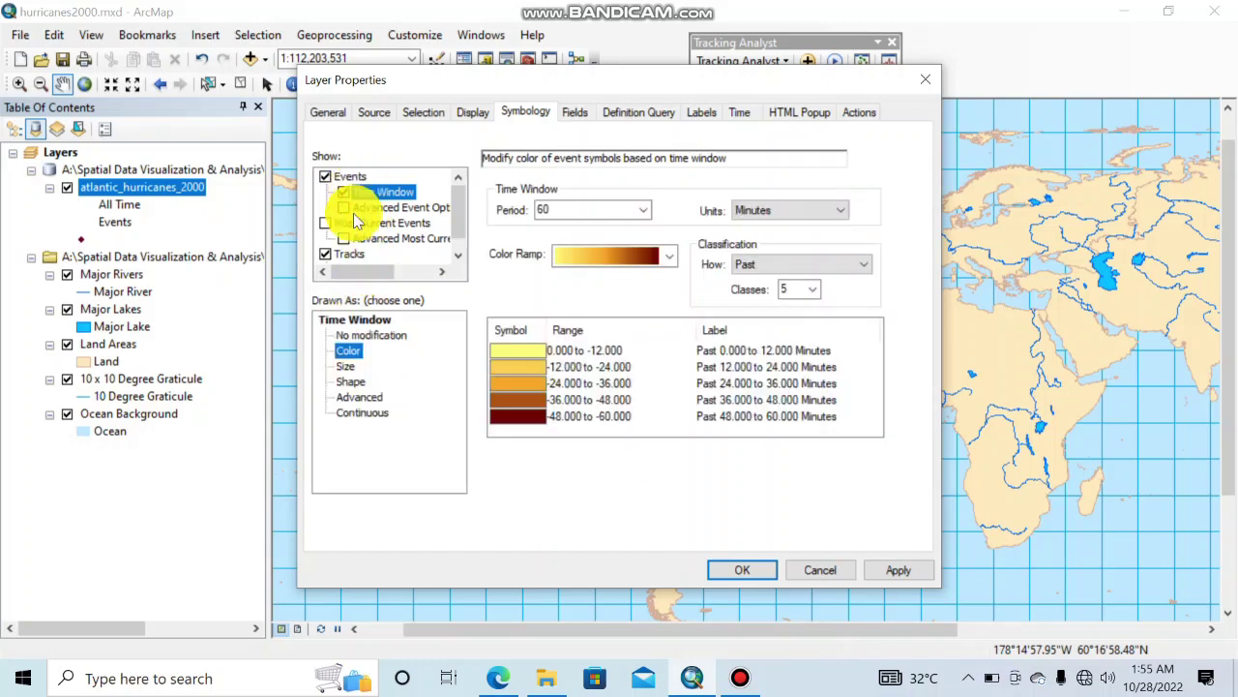
Set the event time window to a period of 14 days and classify it into 7 classes.
double_click(580, 209)
text(14)
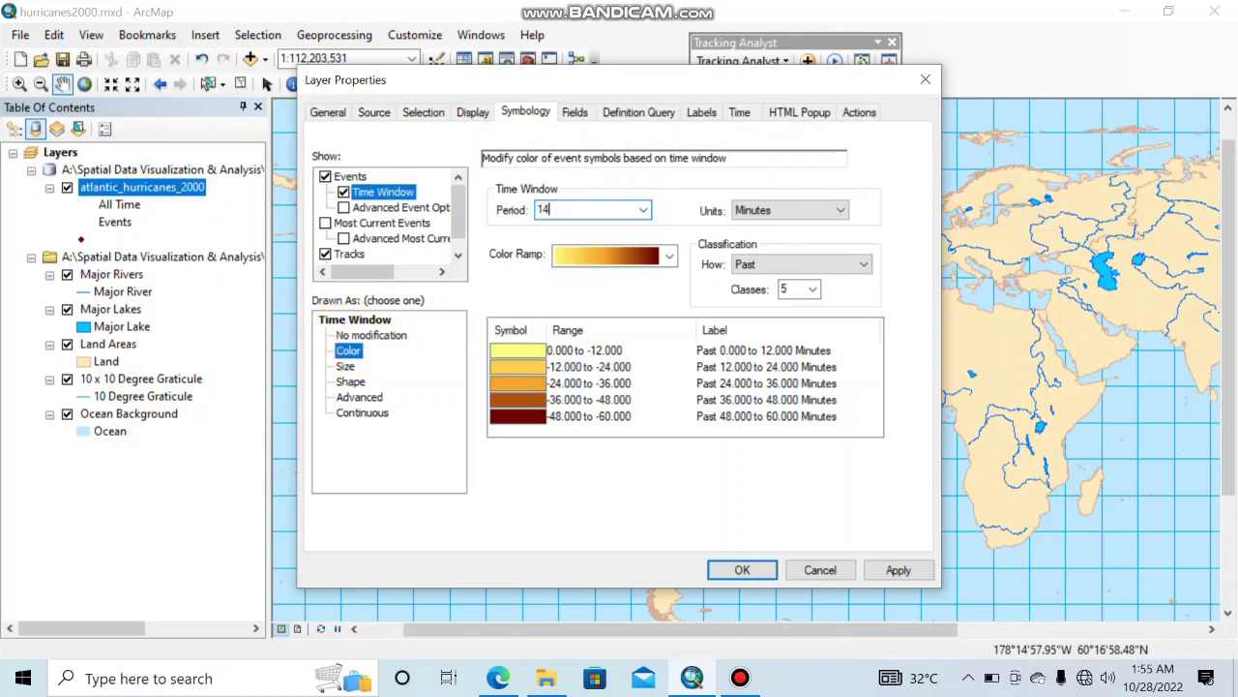
key(Return)
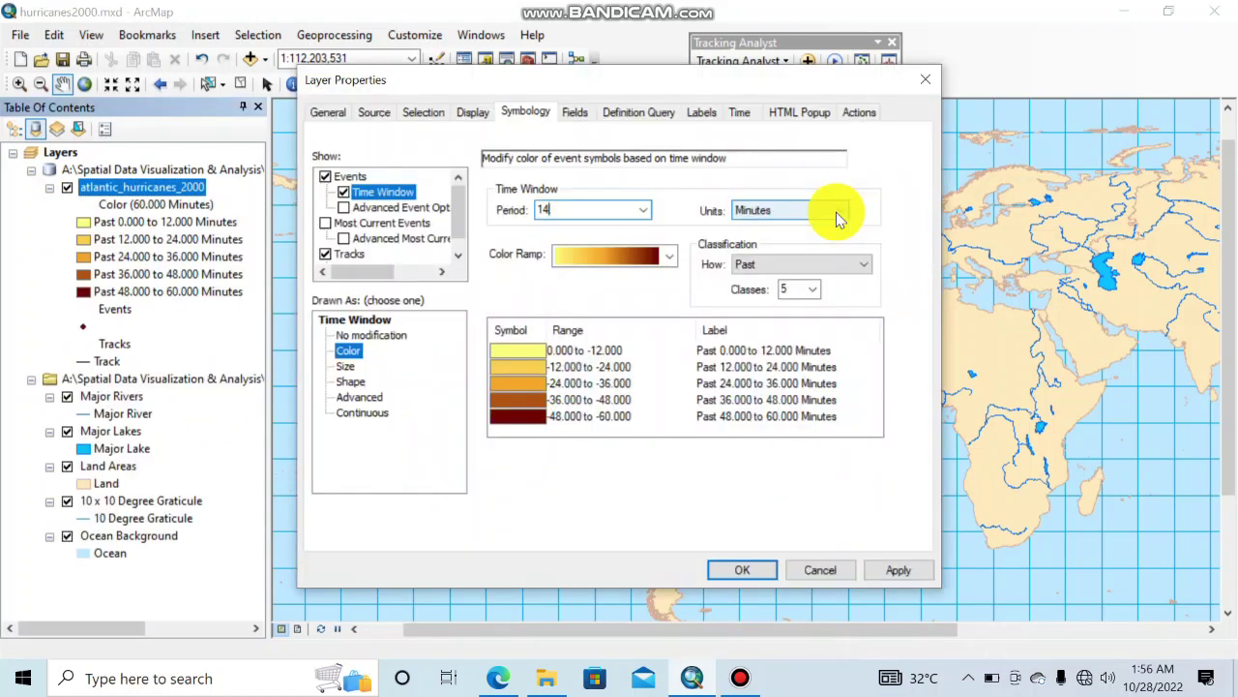
click(838, 212)
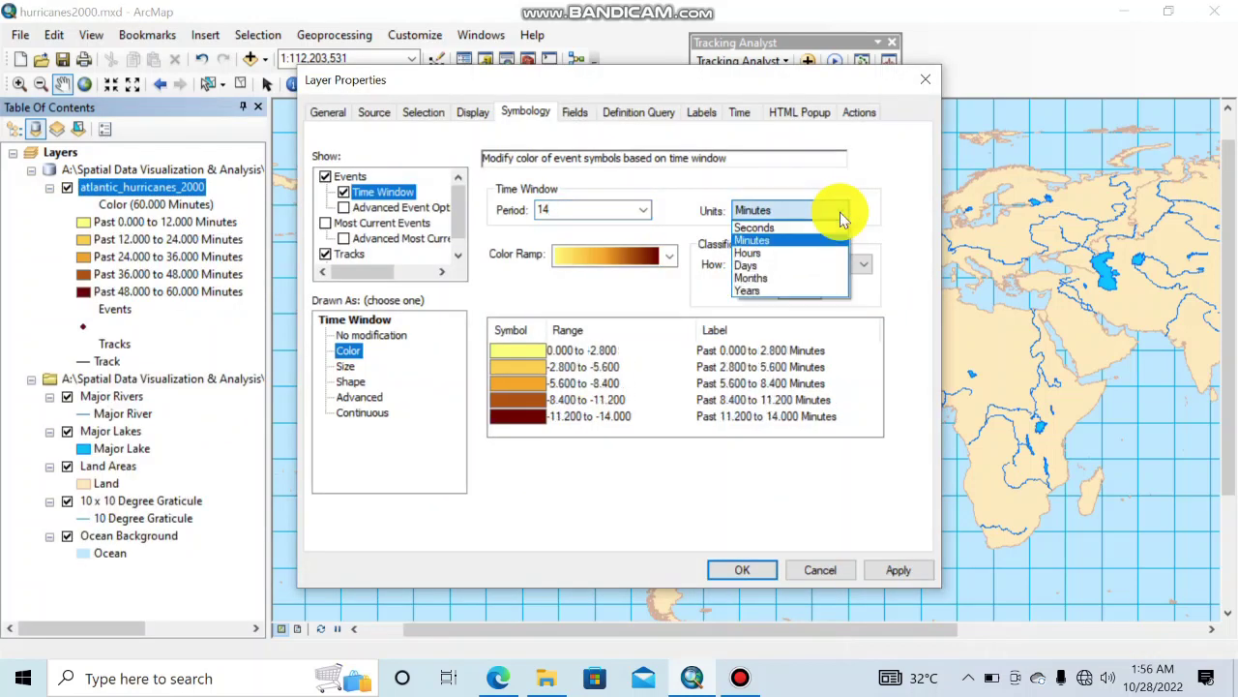
click(783, 265)
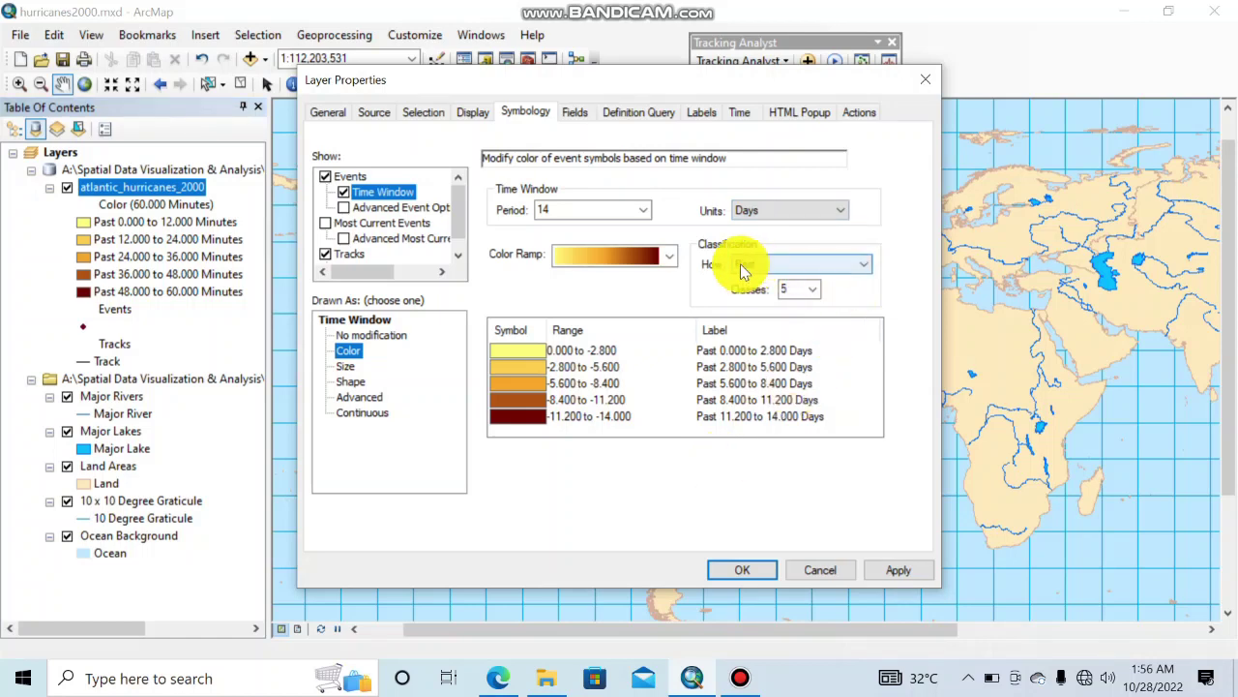
click(811, 291)
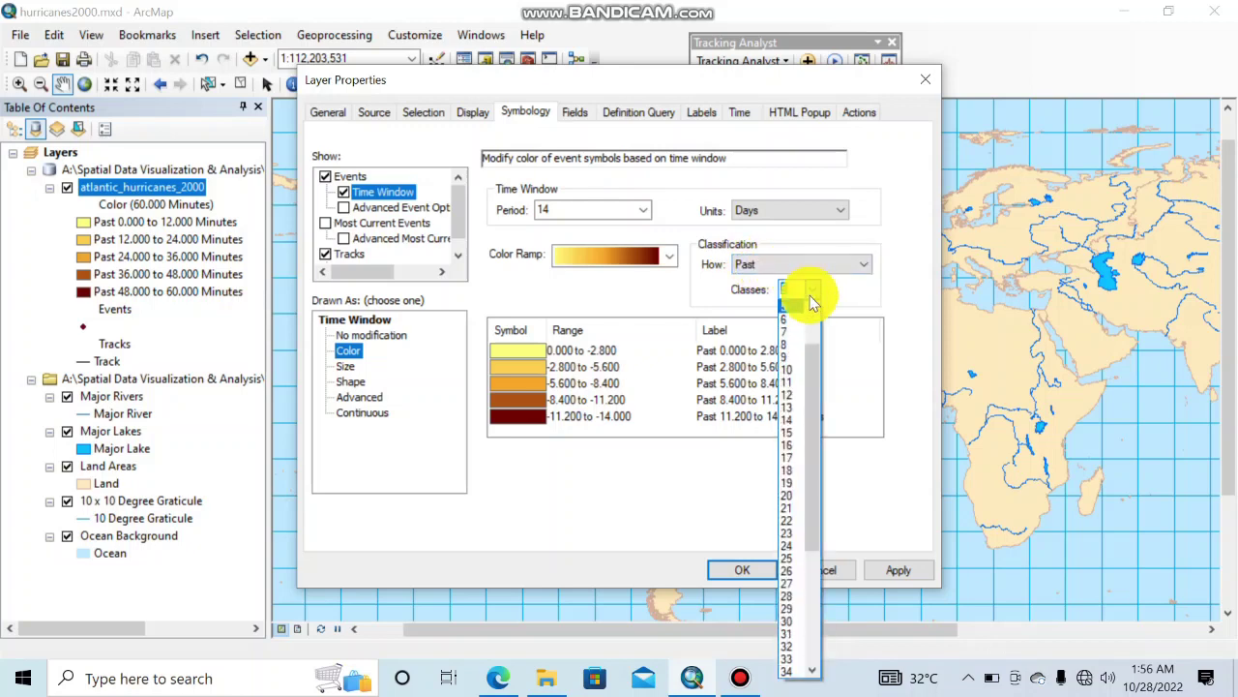
click(795, 331)
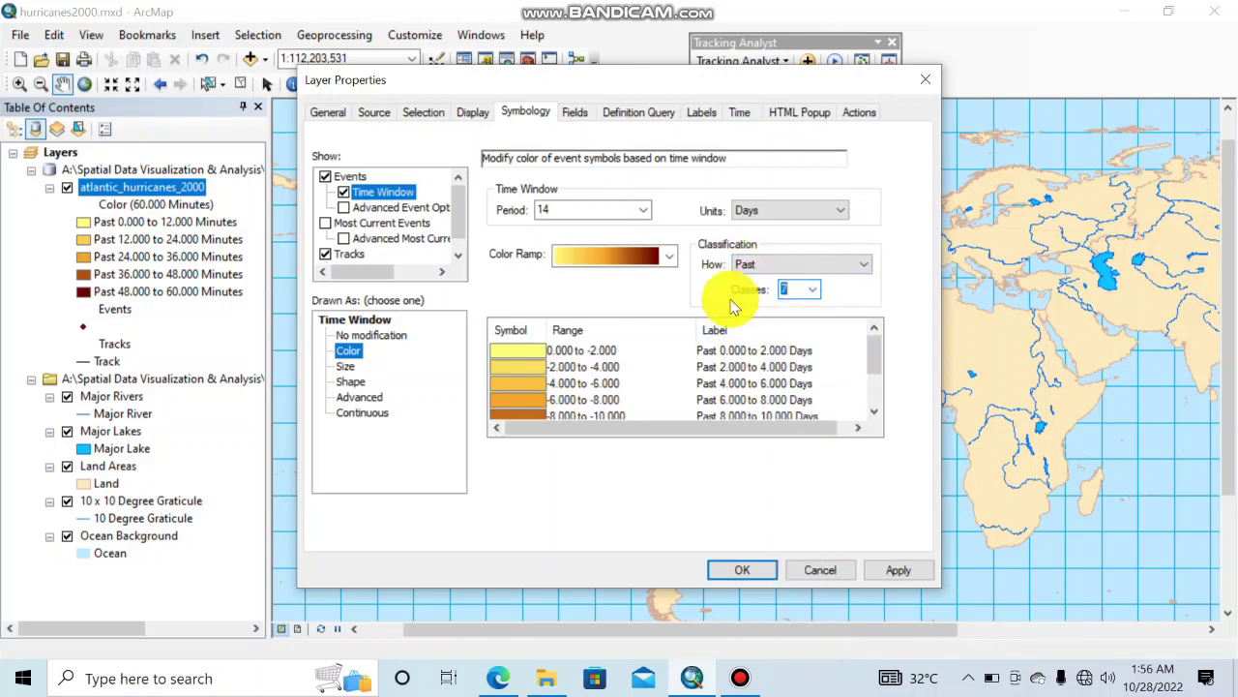
Apply the red-to-blue spectrum color ramp running through yellow and cyan to the time window classes.
click(667, 256)
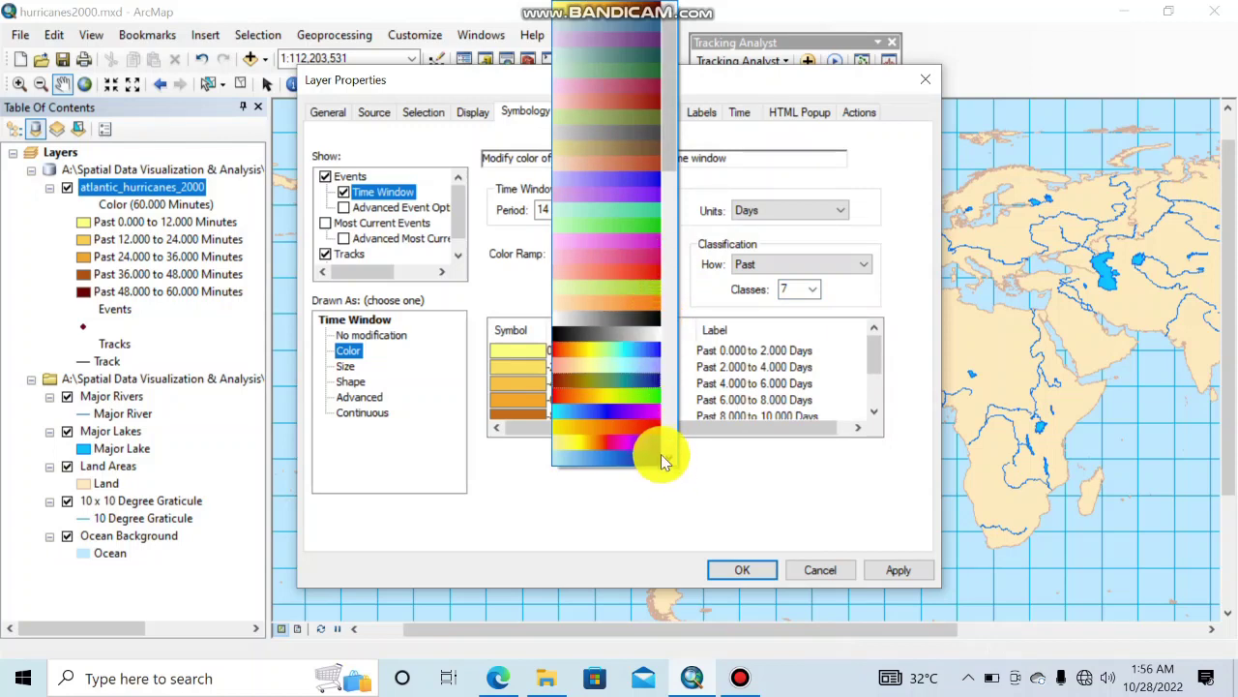
click(641, 334)
click(666, 254)
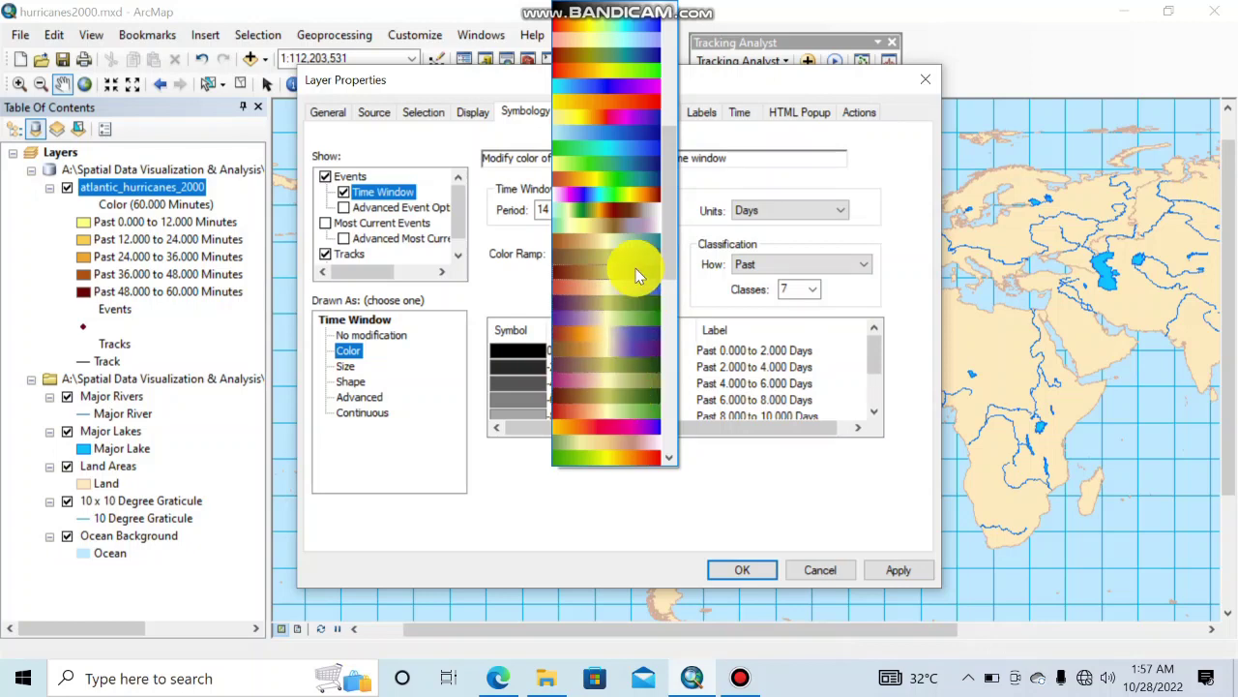
click(631, 32)
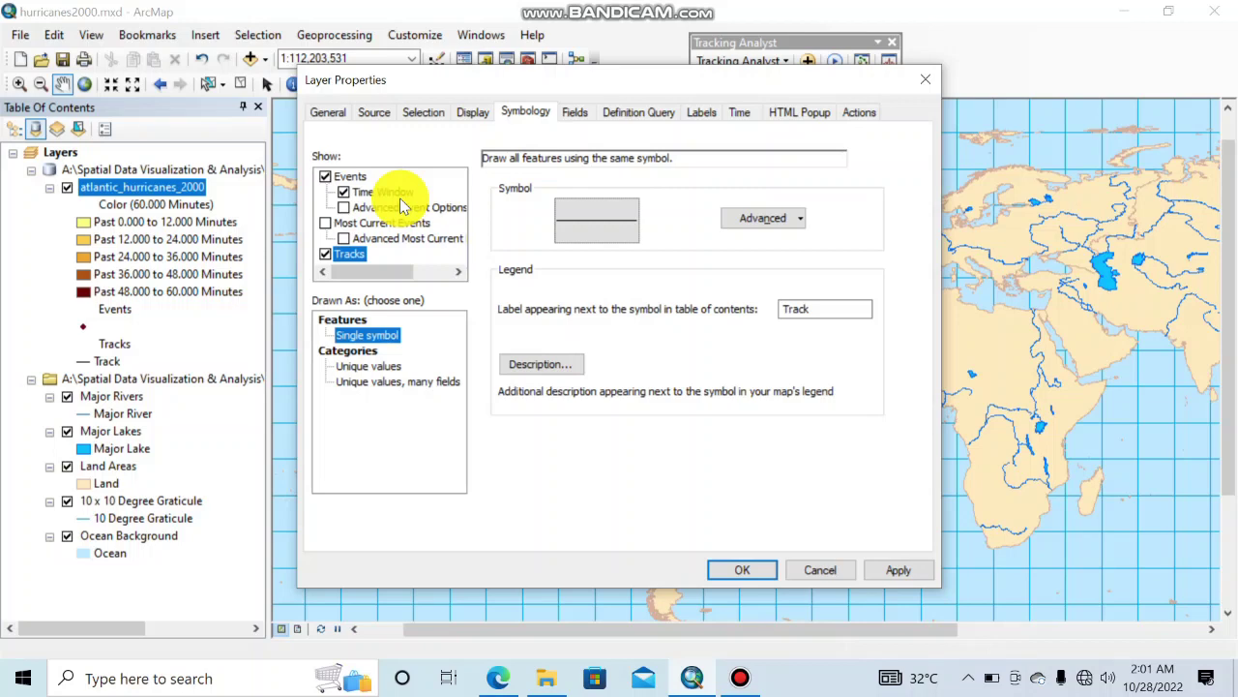
click(396, 192)
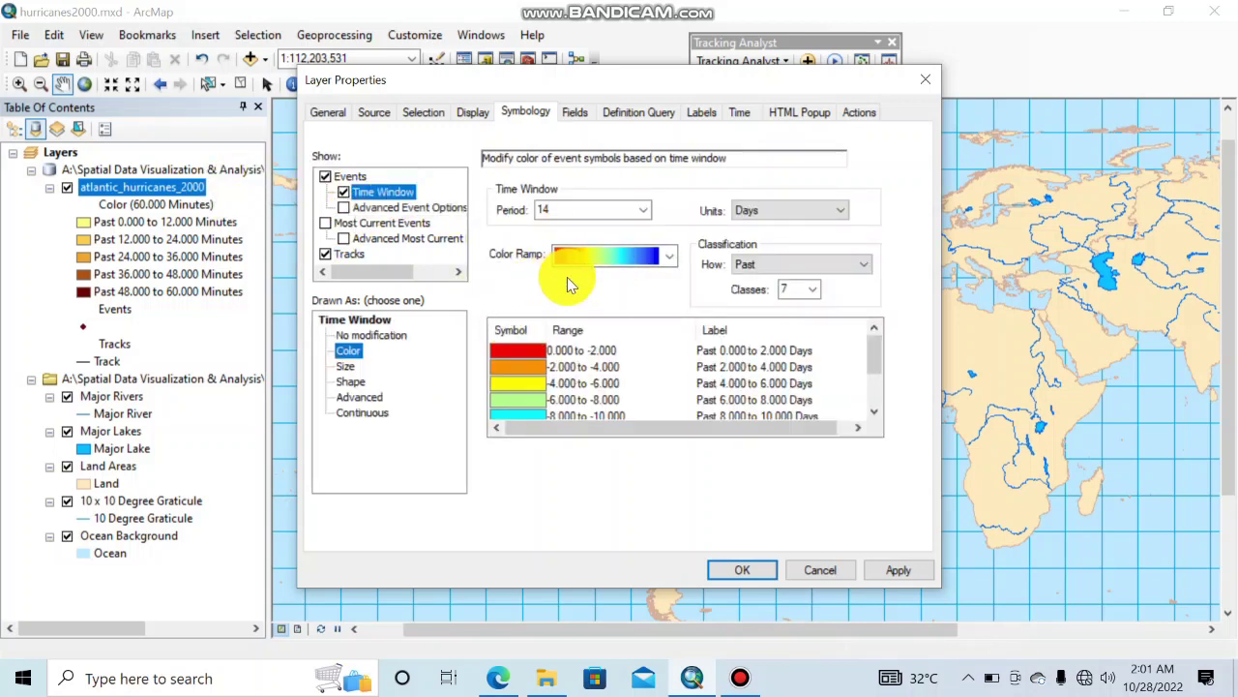
Change the Tracks line symbol color to medium gray and apply the symbology changes to the hurricane layer.
click(351, 254)
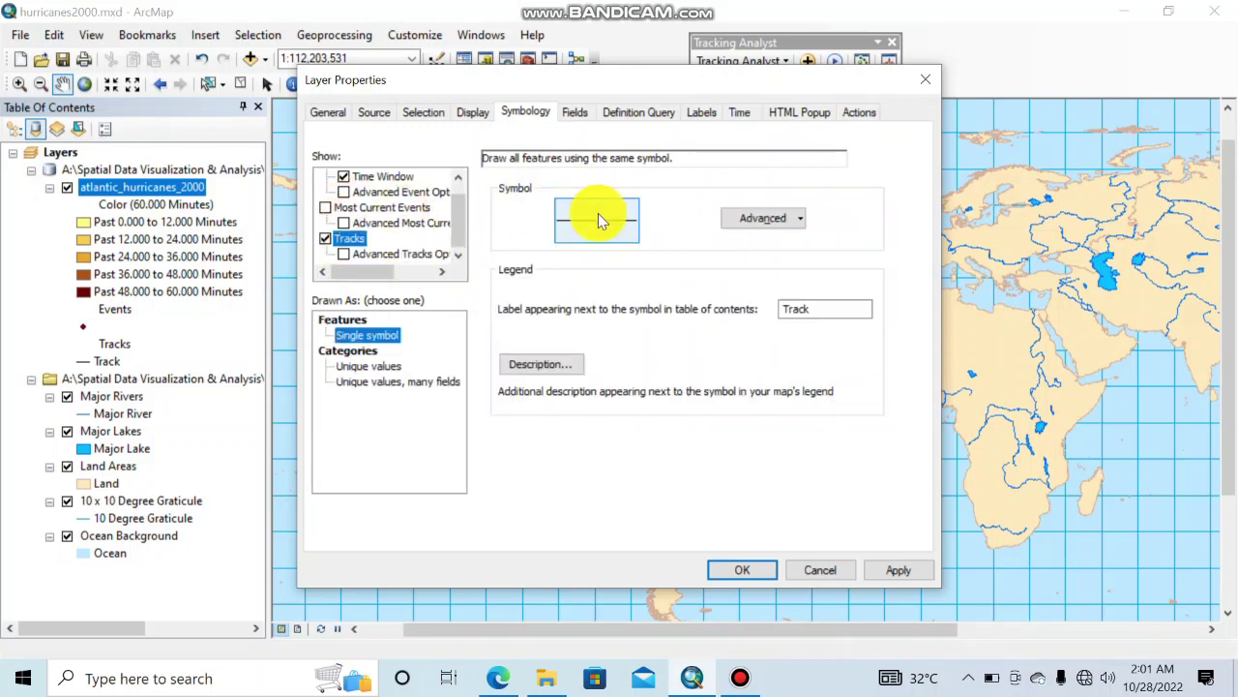
click(598, 217)
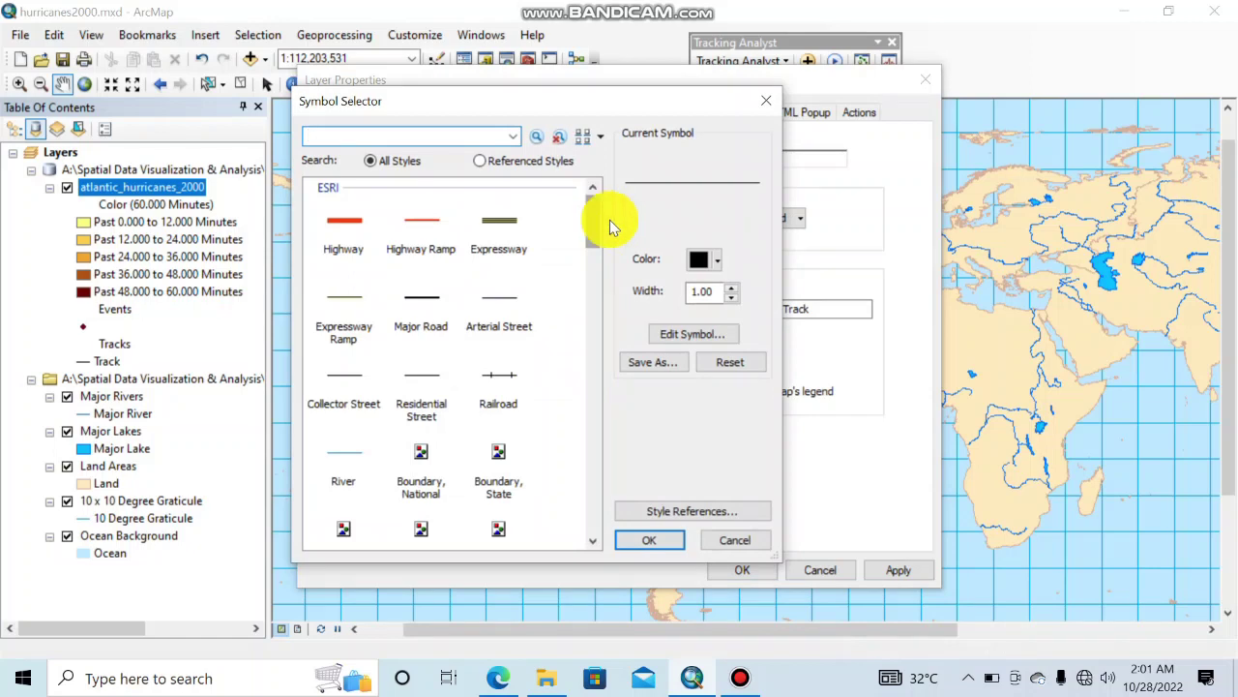
click(708, 260)
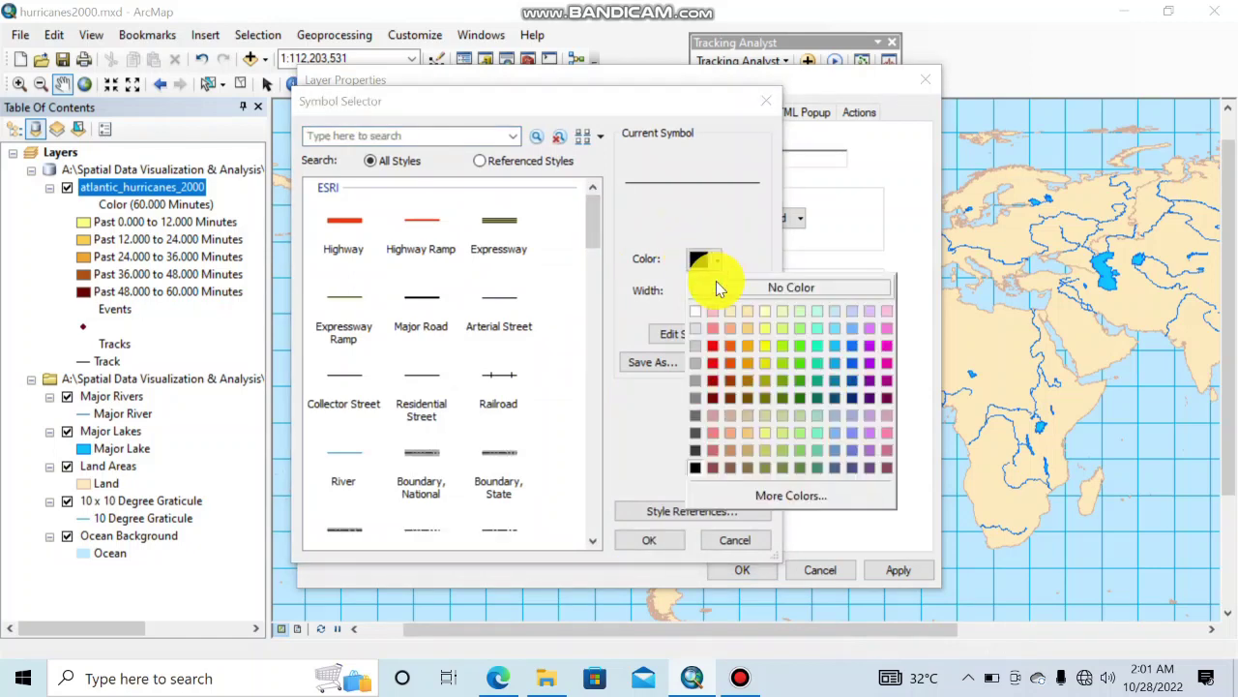
click(695, 394)
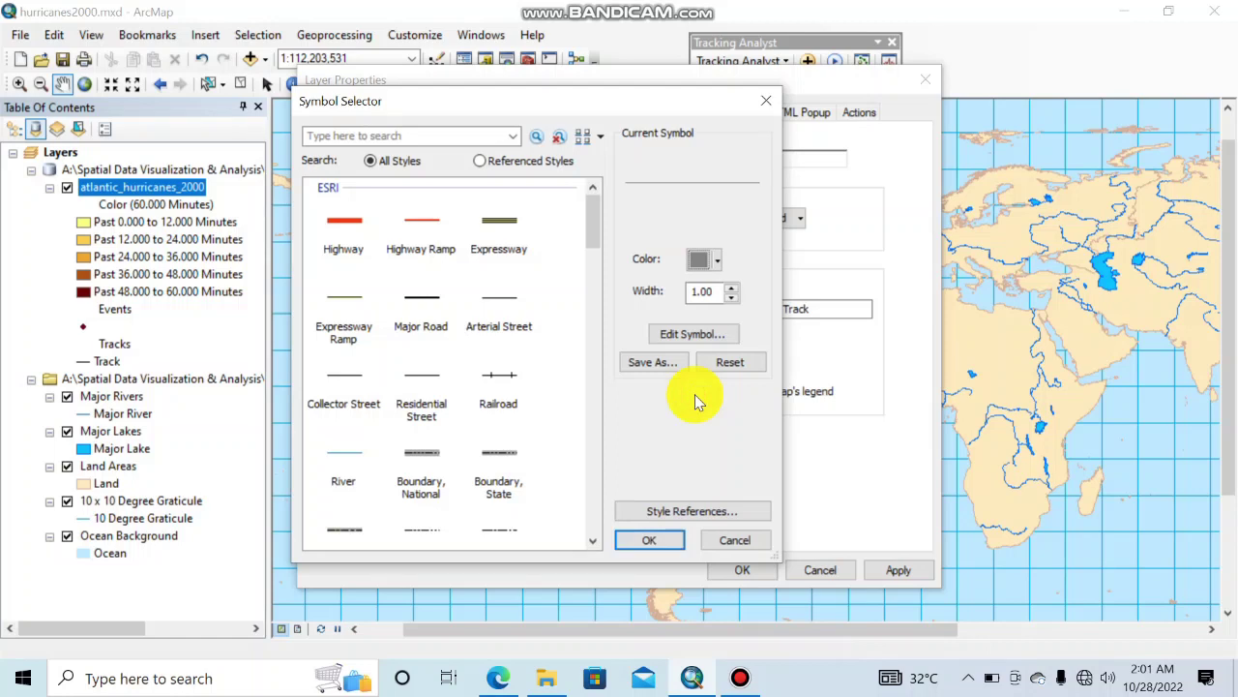
click(645, 539)
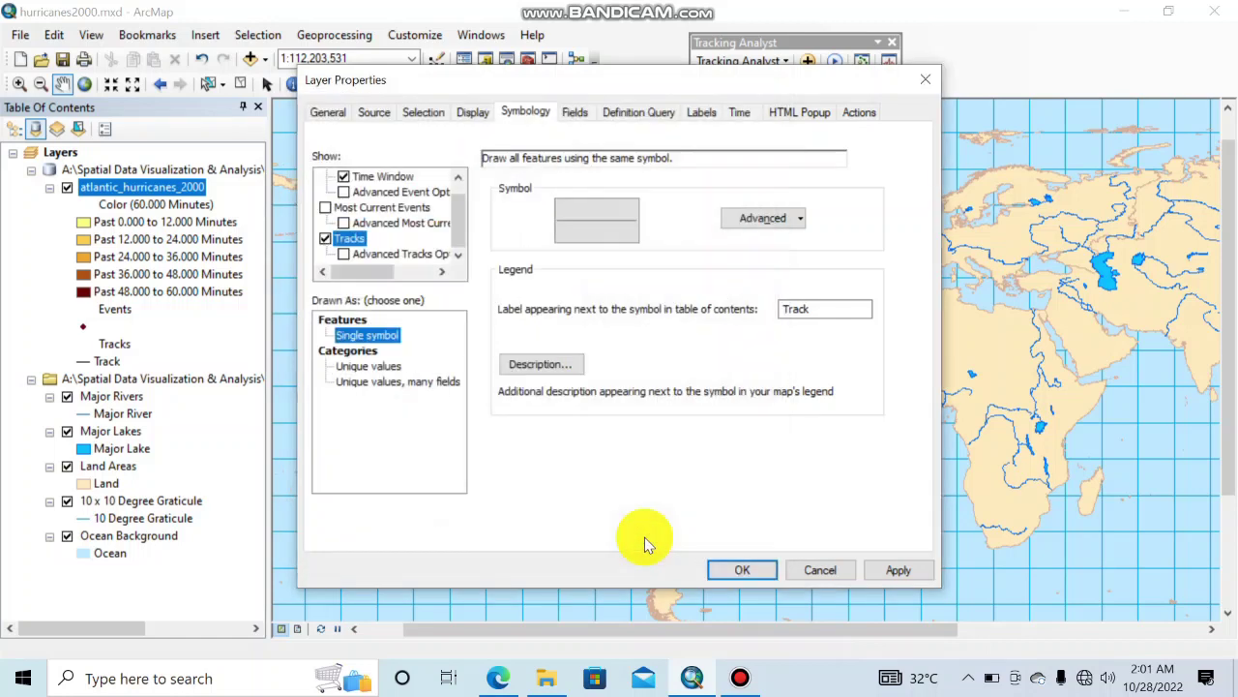
click(899, 570)
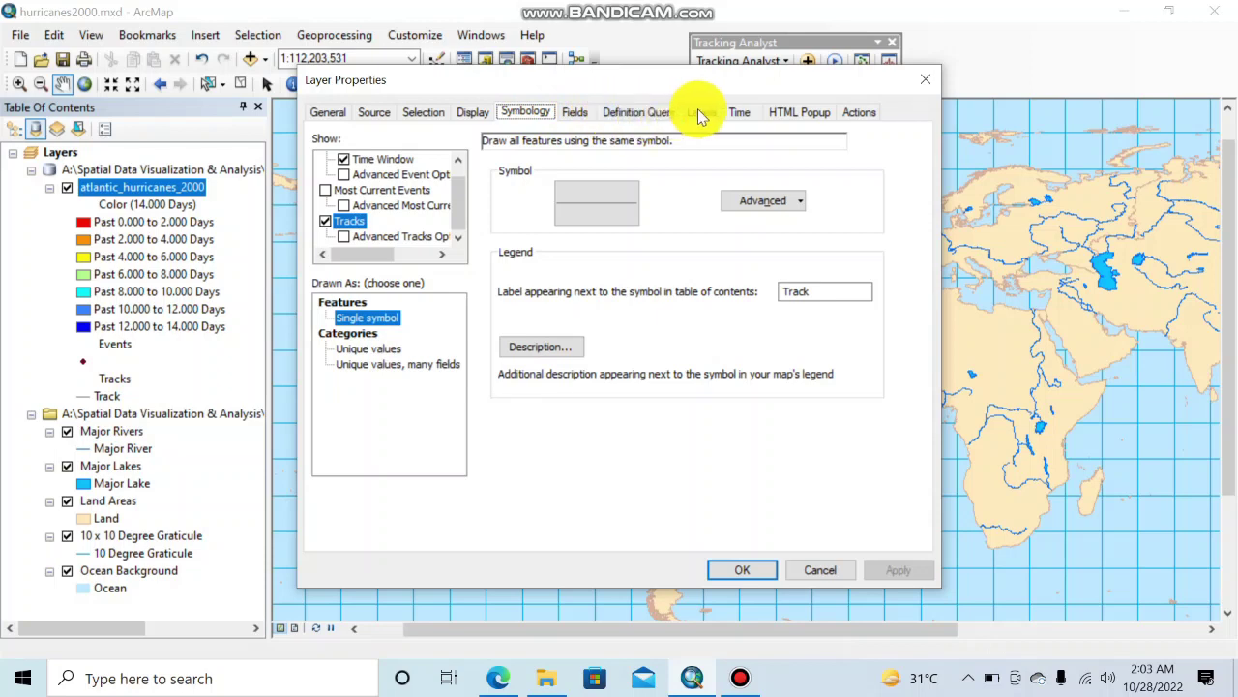
Label the most current features in the hurricane layer using the EVENTID field and accept the layer properties.
click(703, 112)
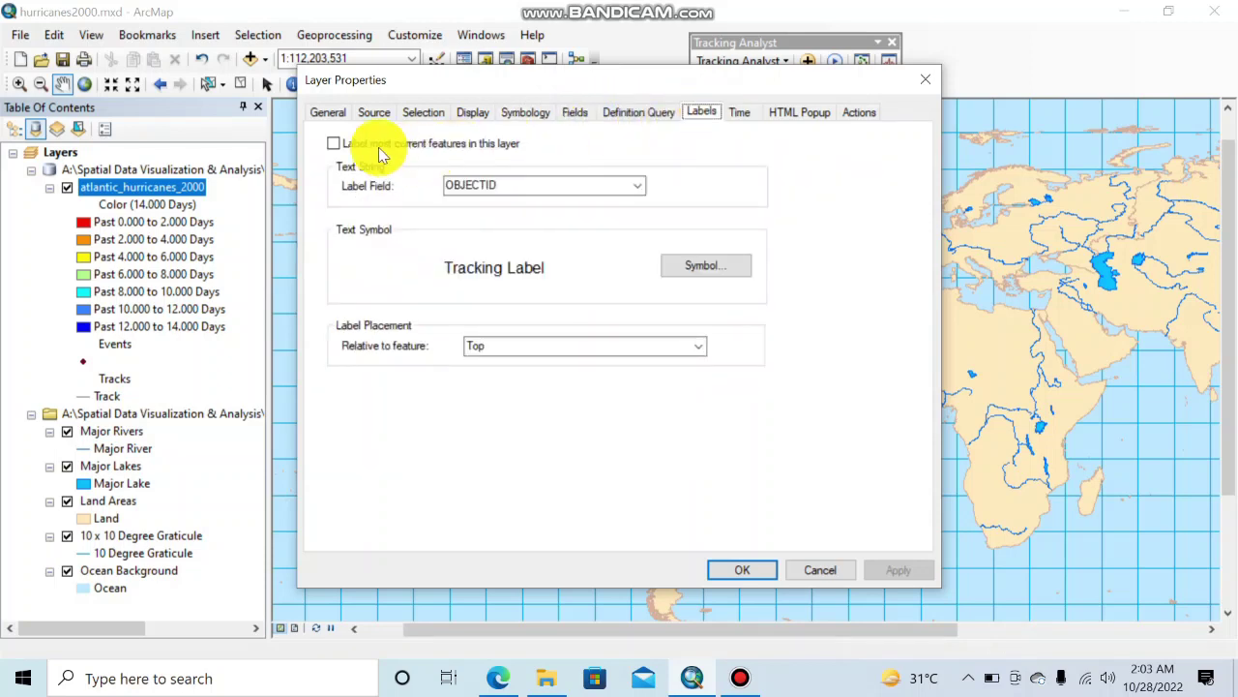
click(334, 145)
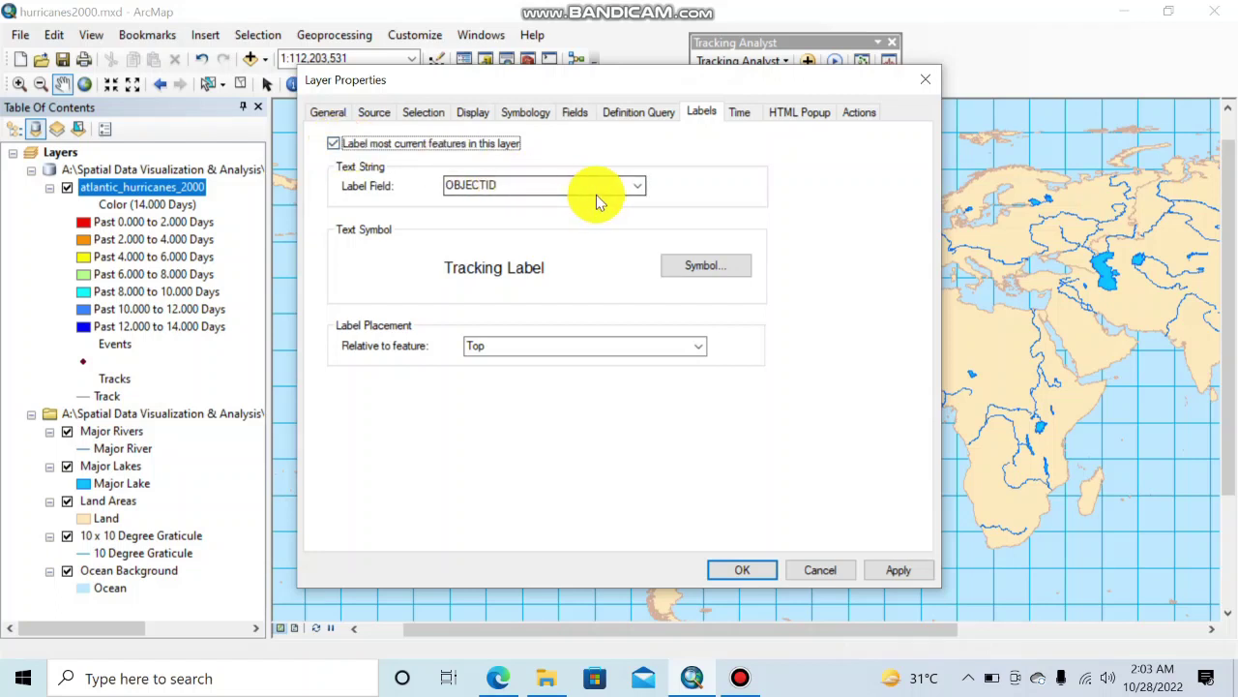
click(636, 187)
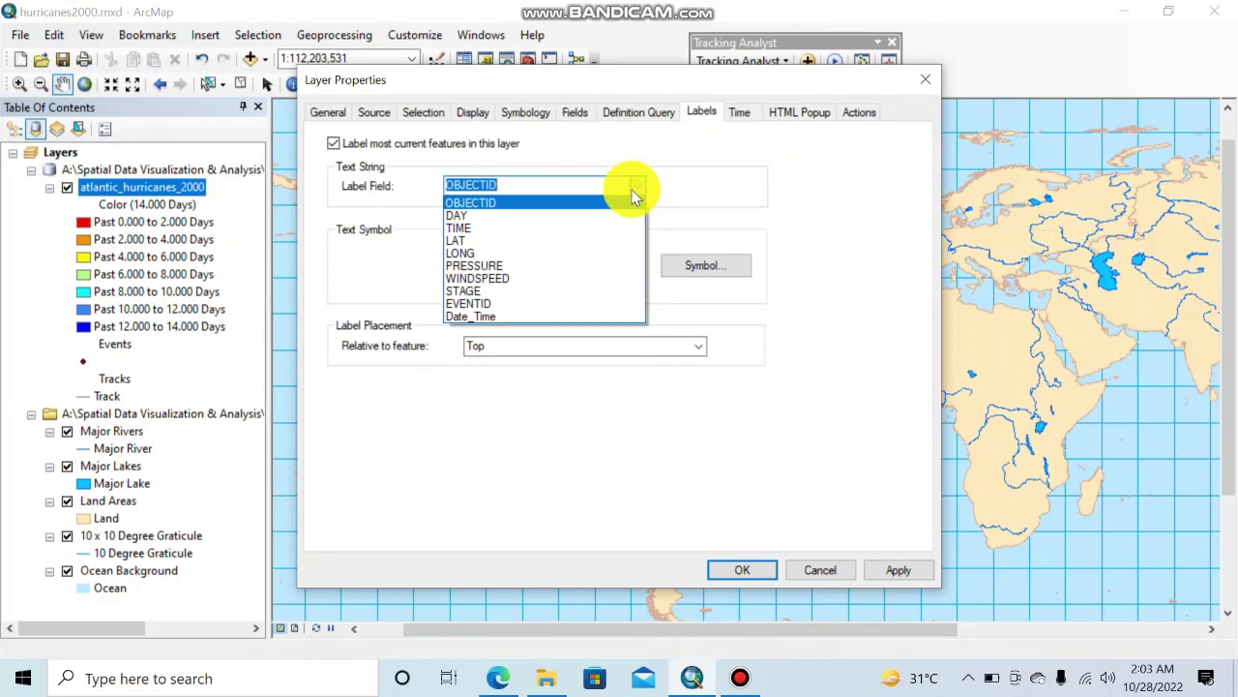
click(496, 301)
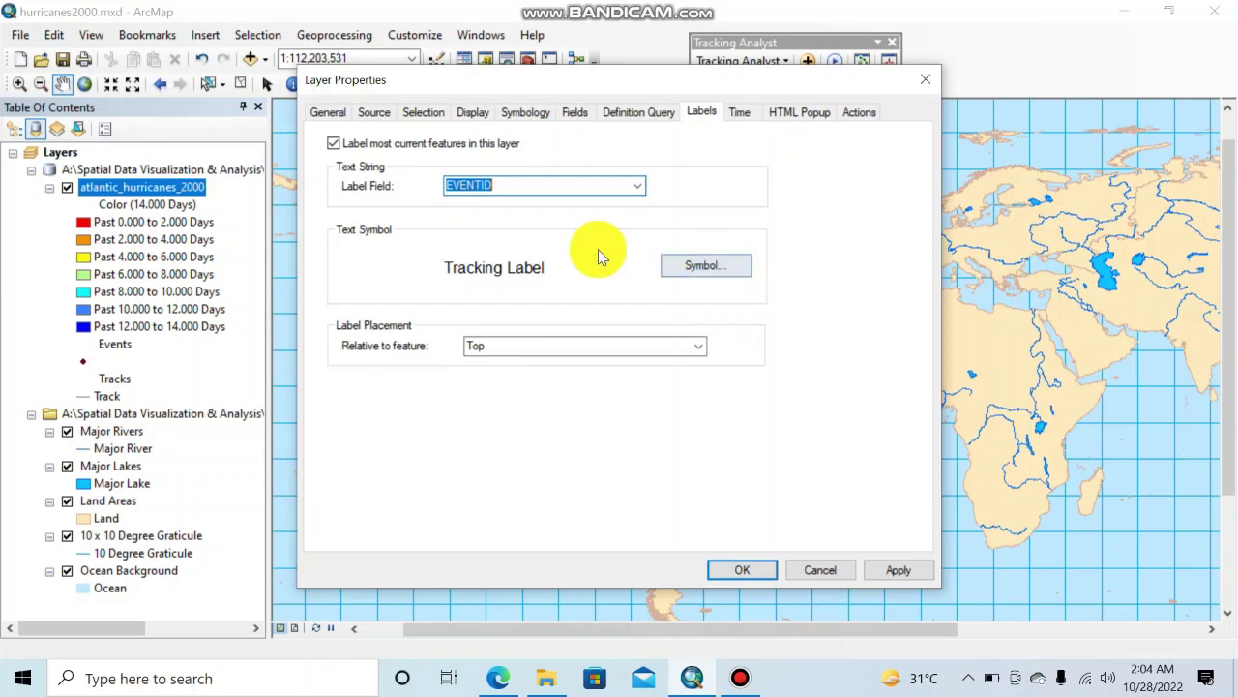
click(742, 570)
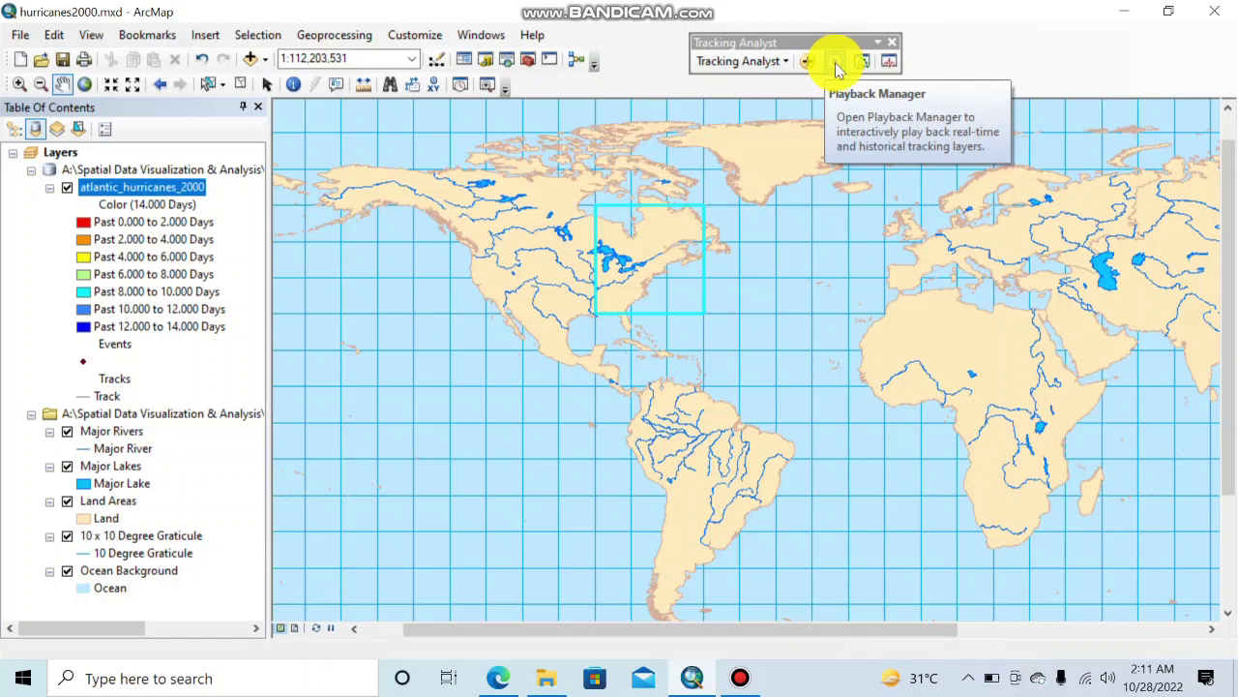
Open the Playback Manager, set the playback window to the extent of atlantic_hurricanes_2000 and the rate to 1 day per second.
click(836, 63)
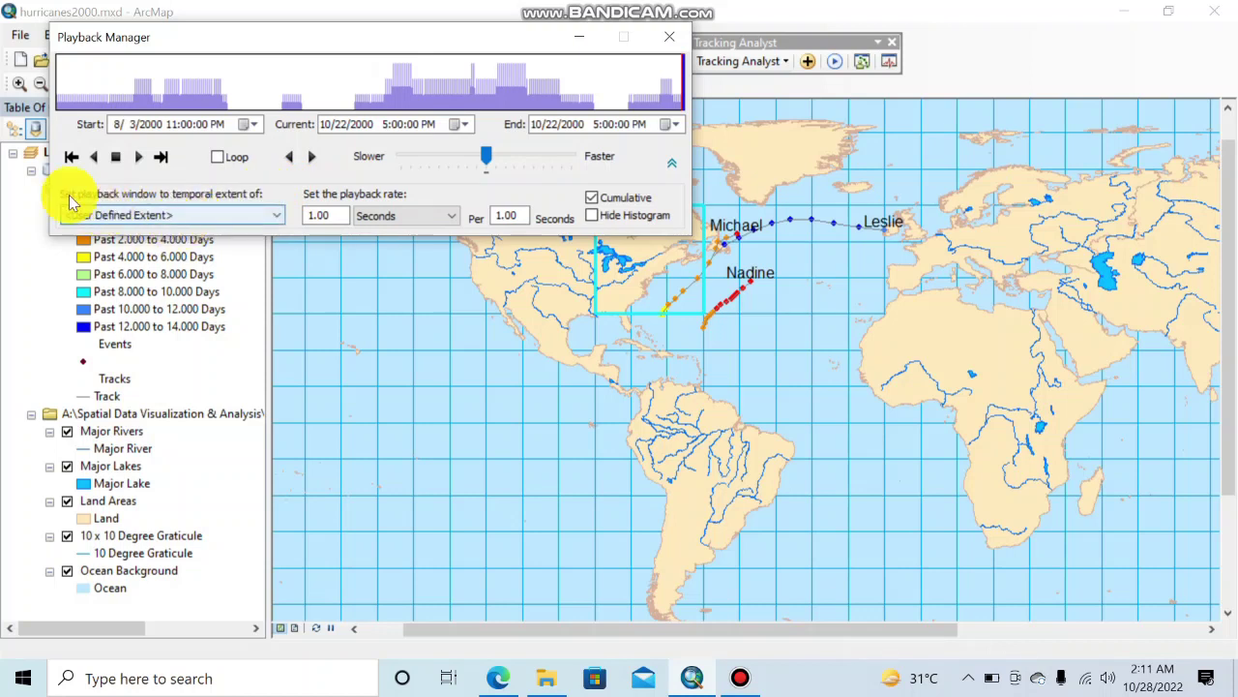
click(271, 217)
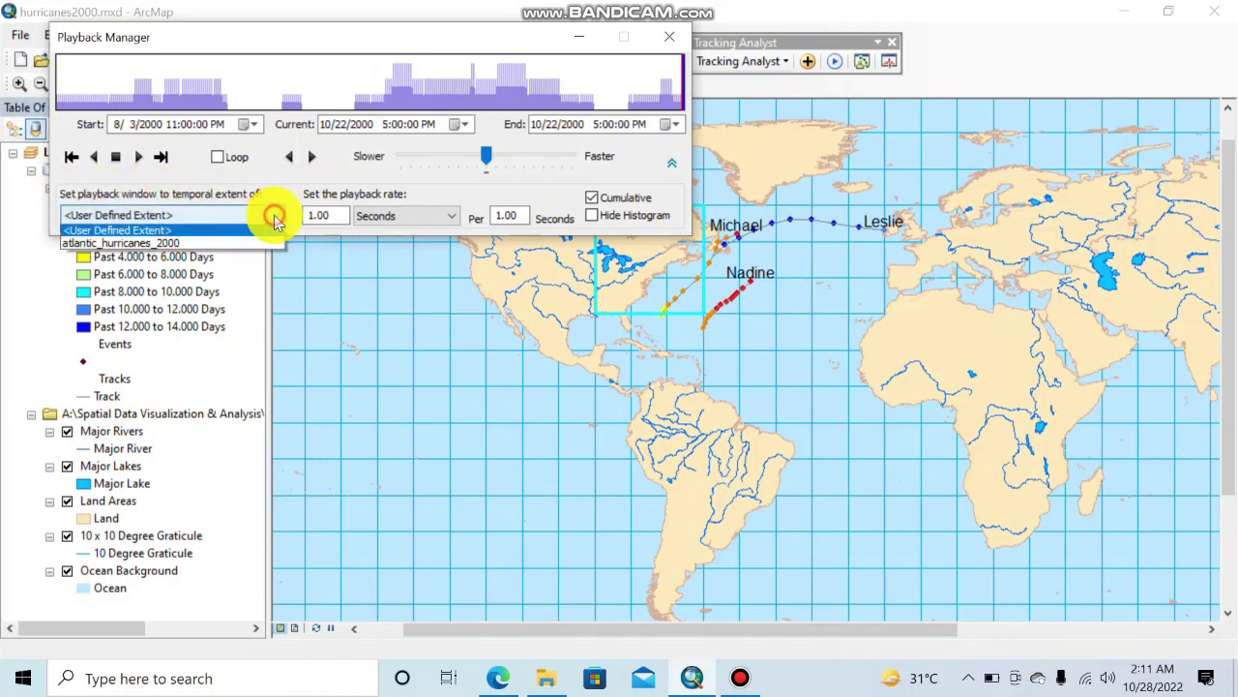
click(212, 268)
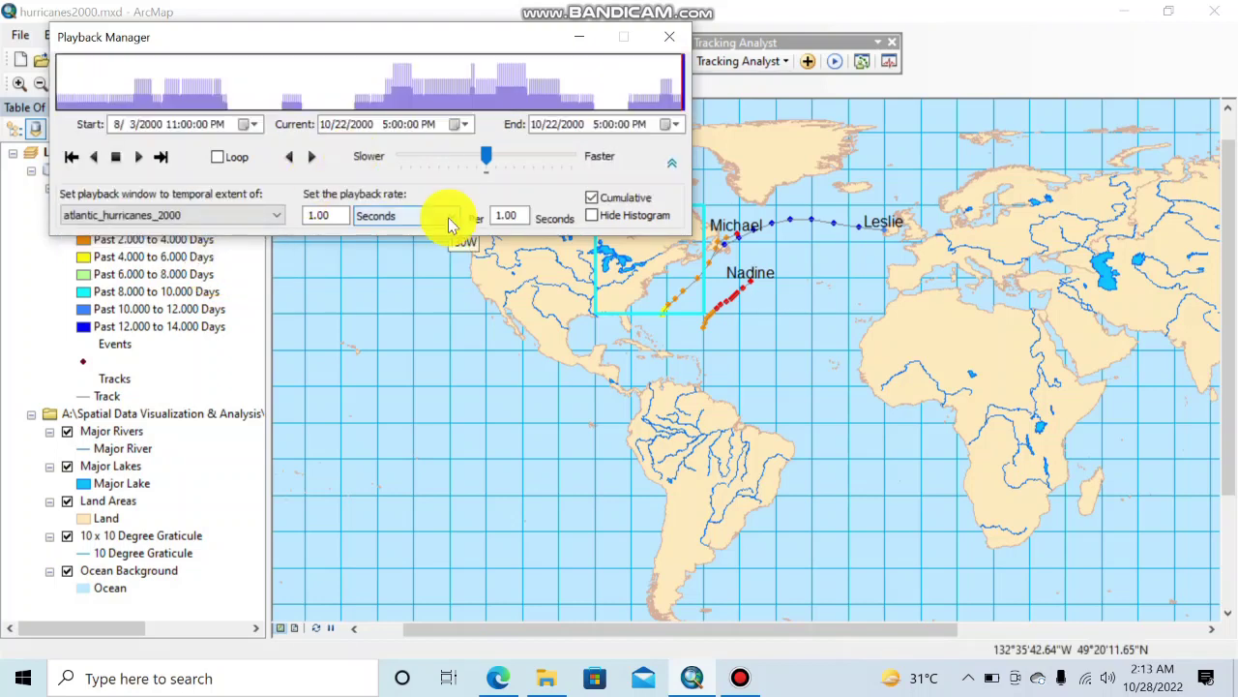
click(449, 221)
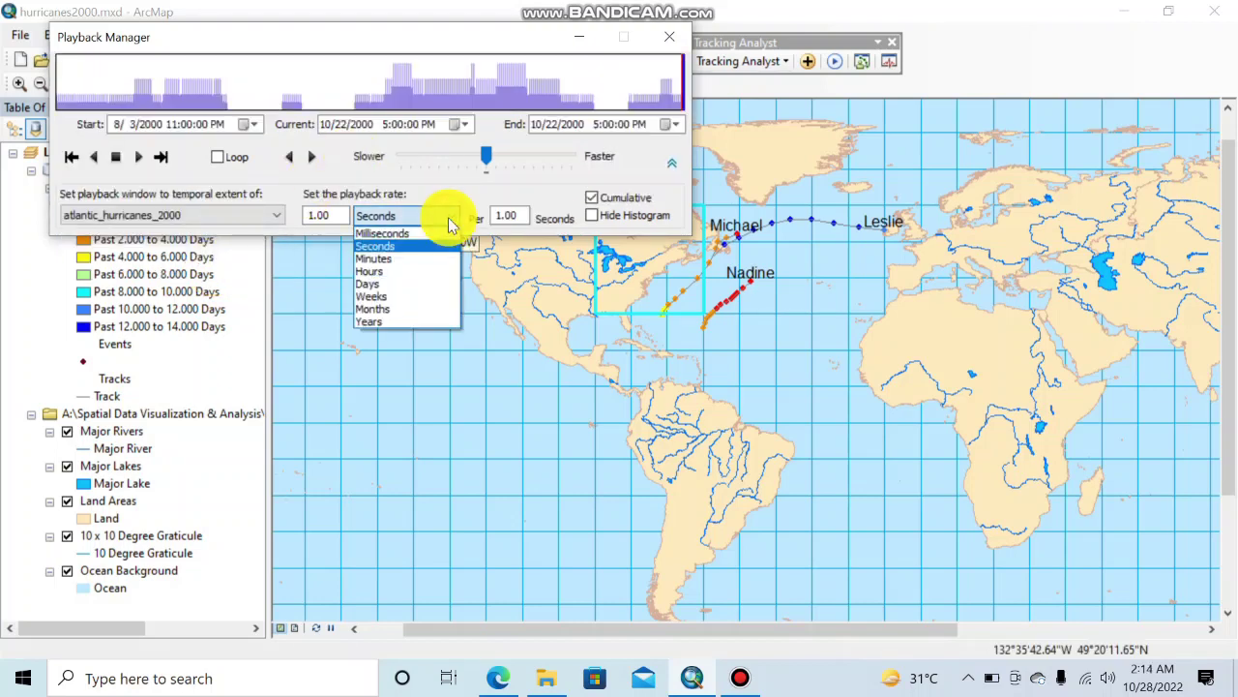
click(401, 282)
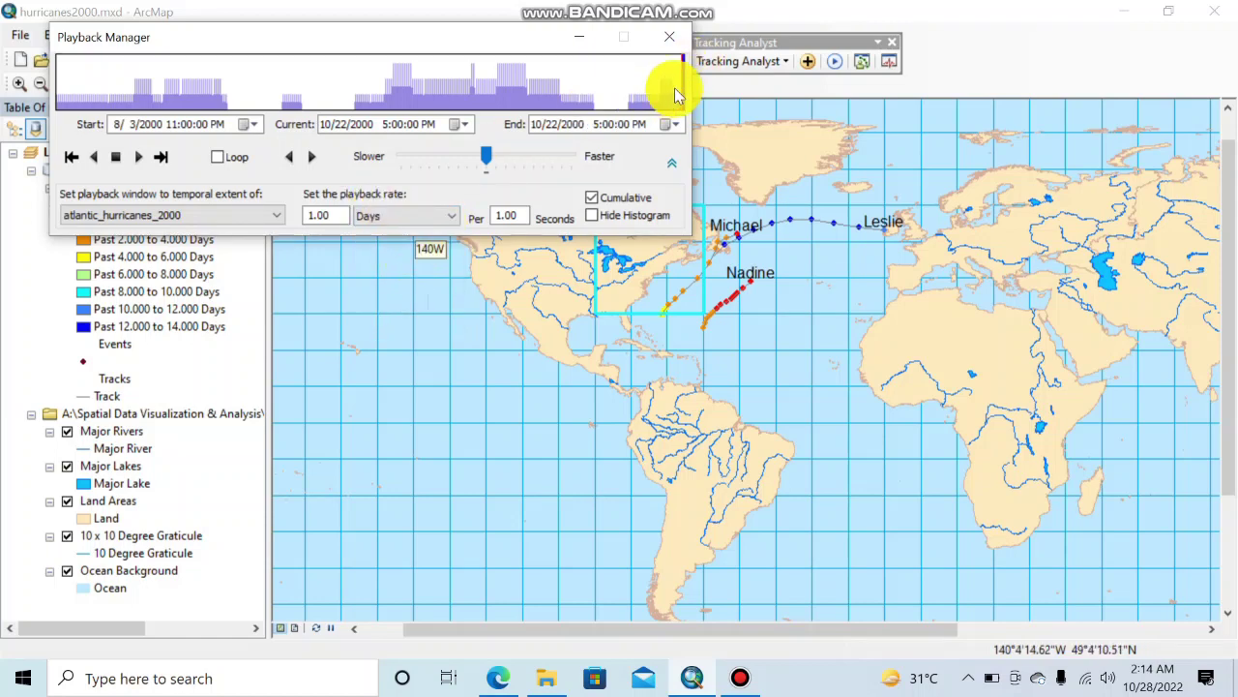
Move the playback time indicator back to the start of the timeline, stop the playback and enable looping.
mouse_move(682, 82)
mouse_down()
mouse_move(475, 83)
mouse_move(276, 110)
mouse_move(55, 111)
mouse_up()
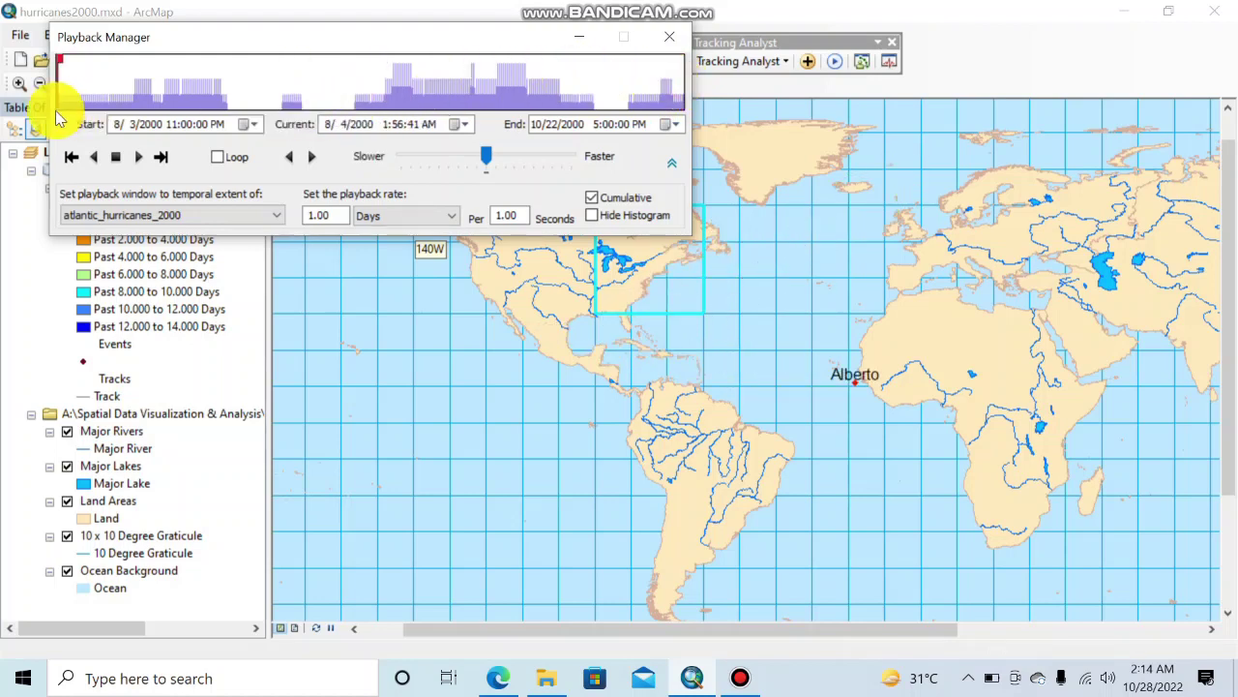
click(118, 159)
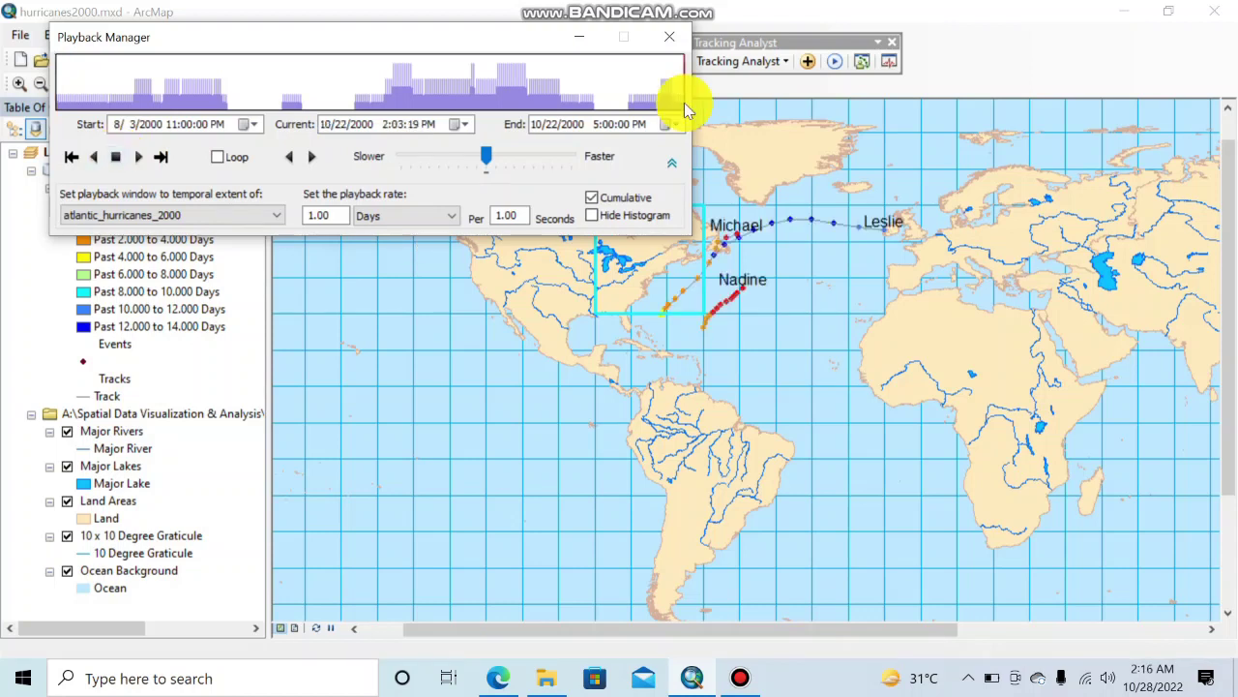
click(216, 157)
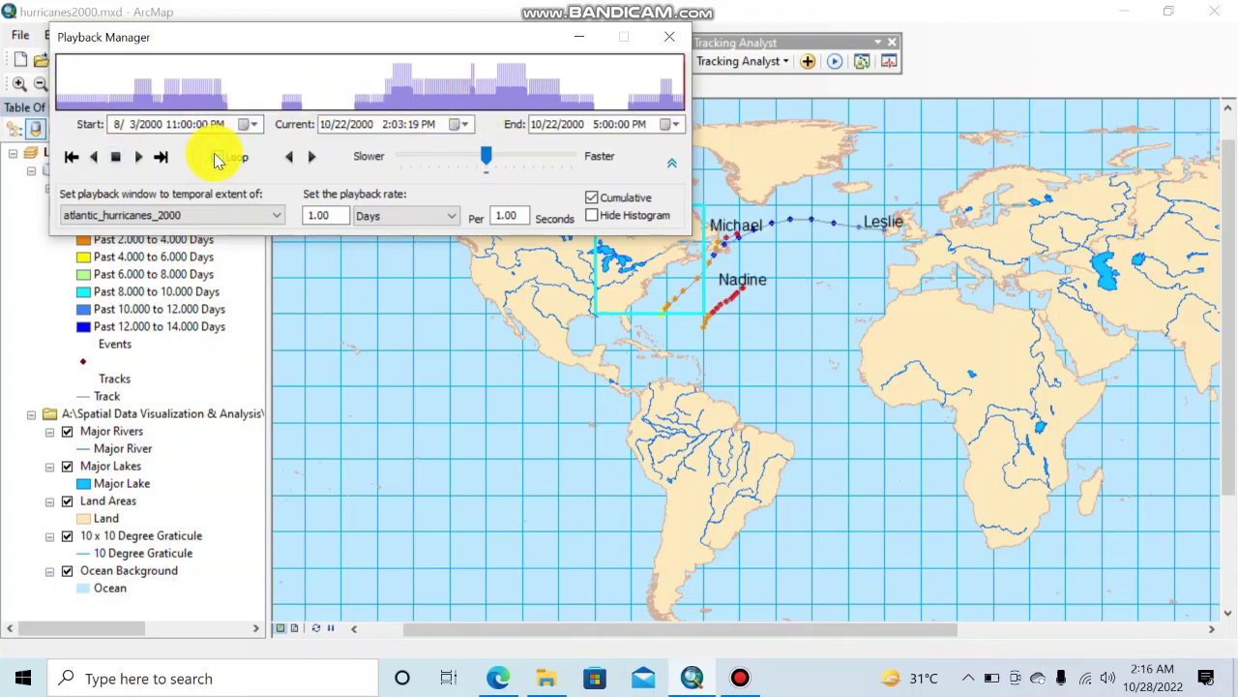
click(117, 157)
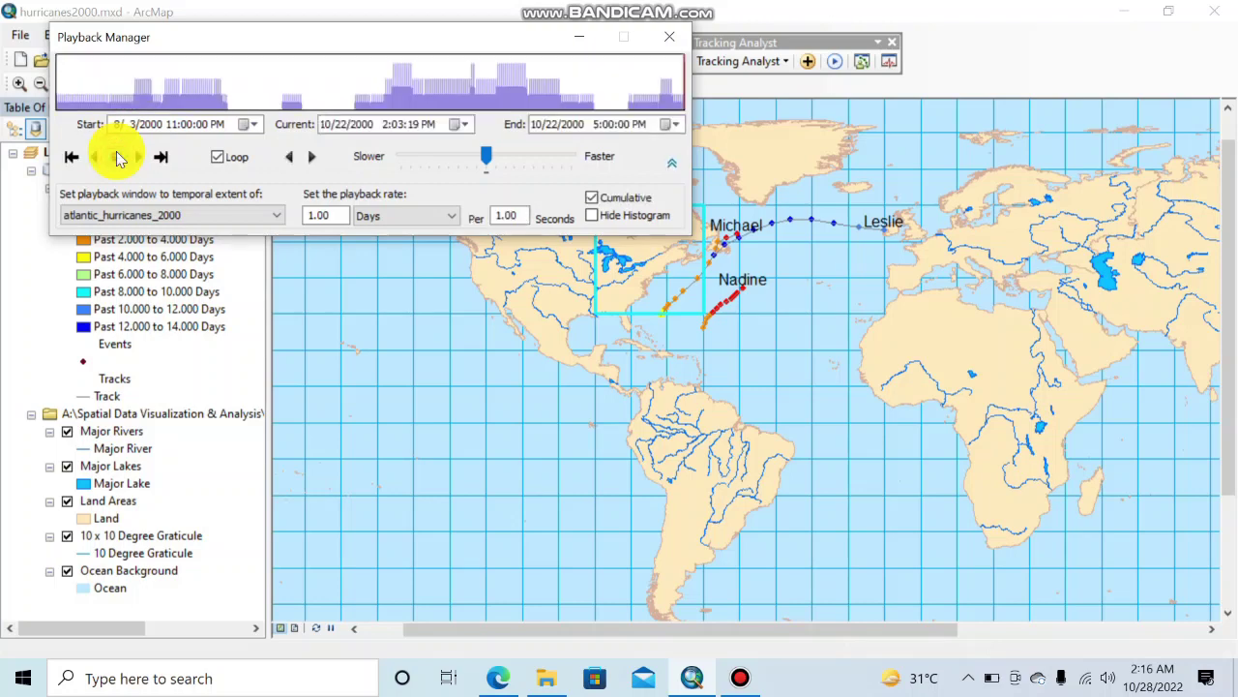
Switch to the tracking-analyst-tutorial PDF in Edge and read the playback steps and the section on creating a highlight action for excessive wind speeds.
click(497, 678)
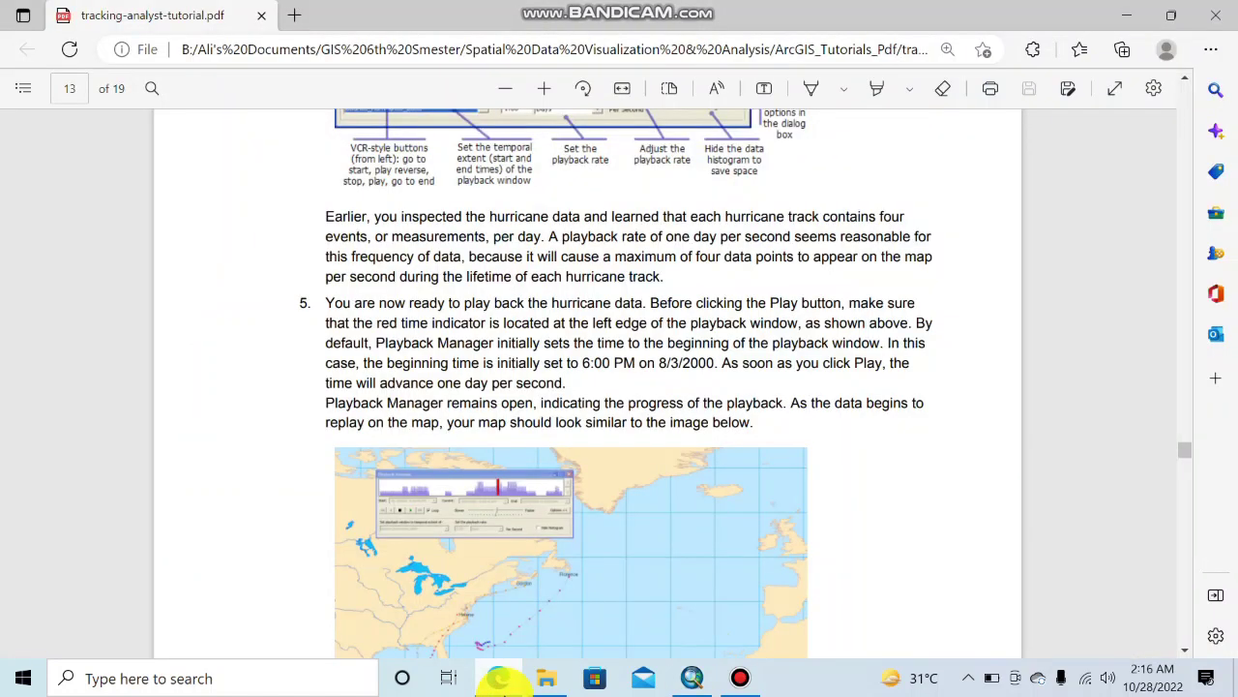
key(Down)
key(Down)
key(Down)
key(Down)
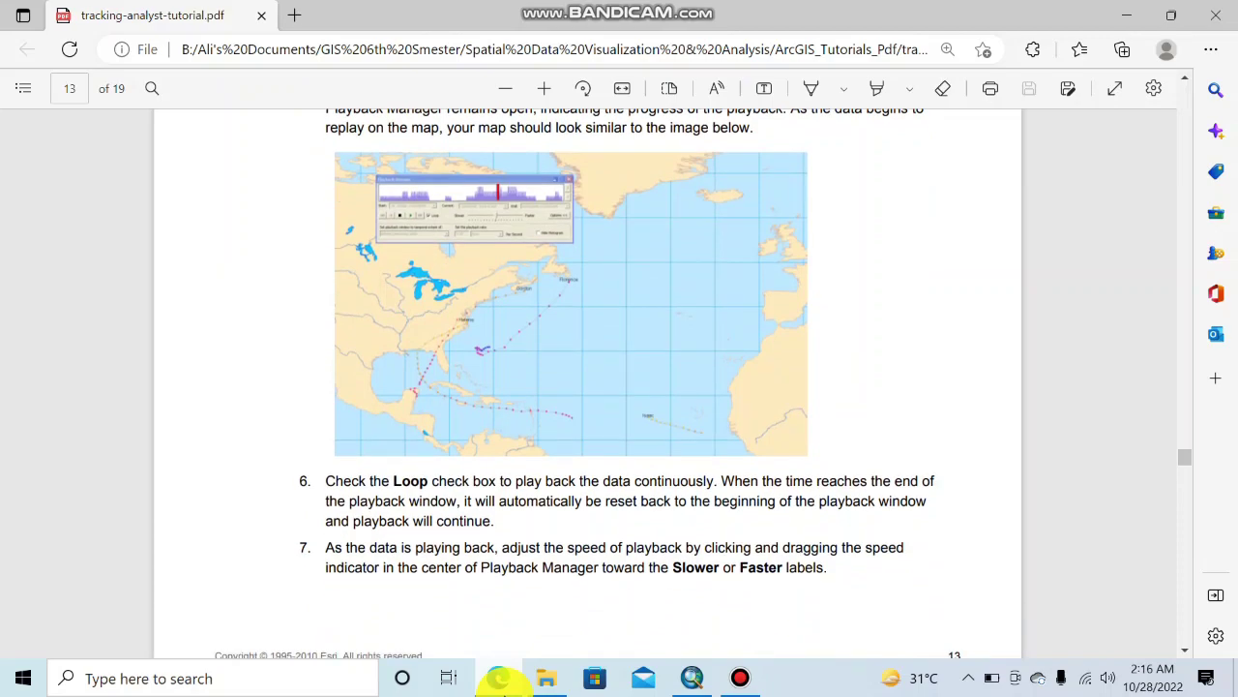
key(Down)
key(Down)
key(Down)
key(Down)
key(Down)
key(Down)
key(Down)
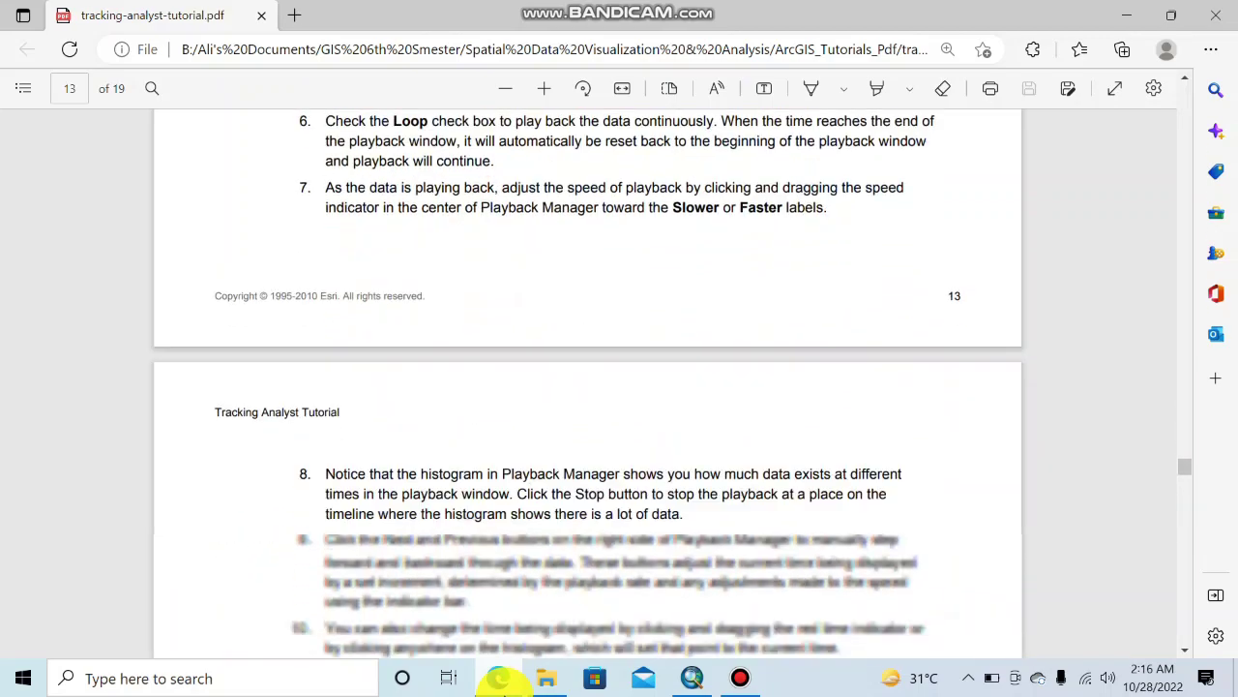
key(Down)
key(Down)
key(Down)
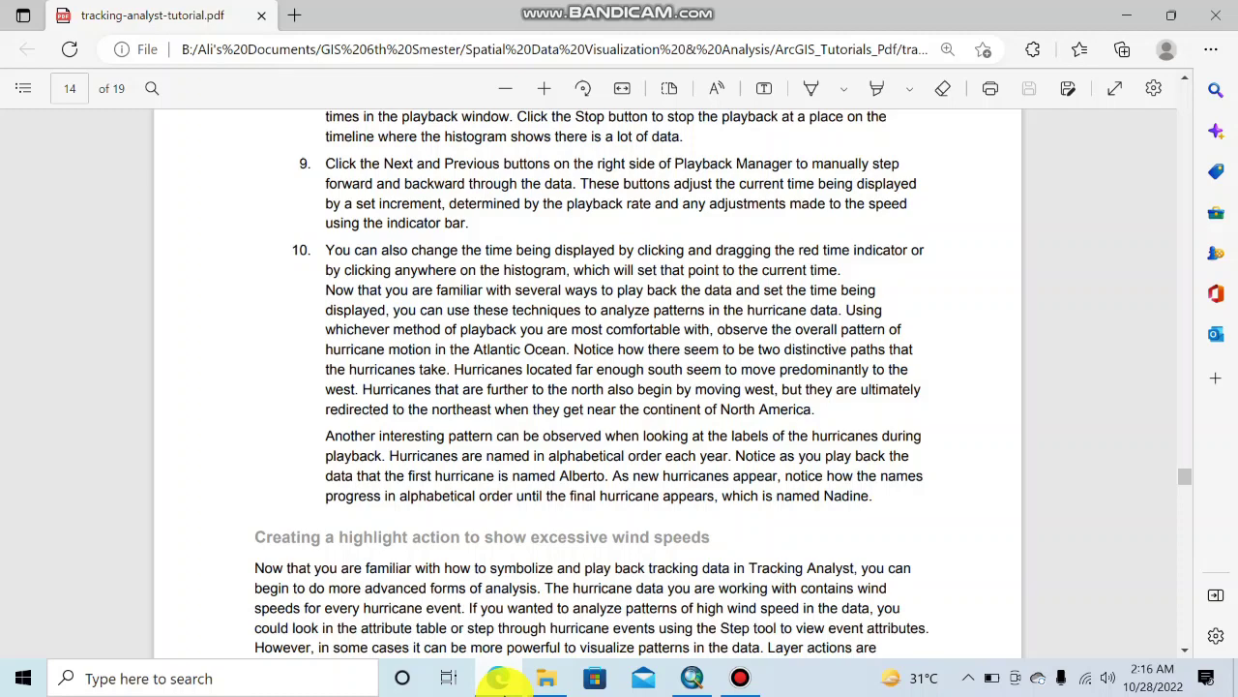
key(Down)
key(Down)
key(Down)
key(Down)
key(Down)
key(Down)
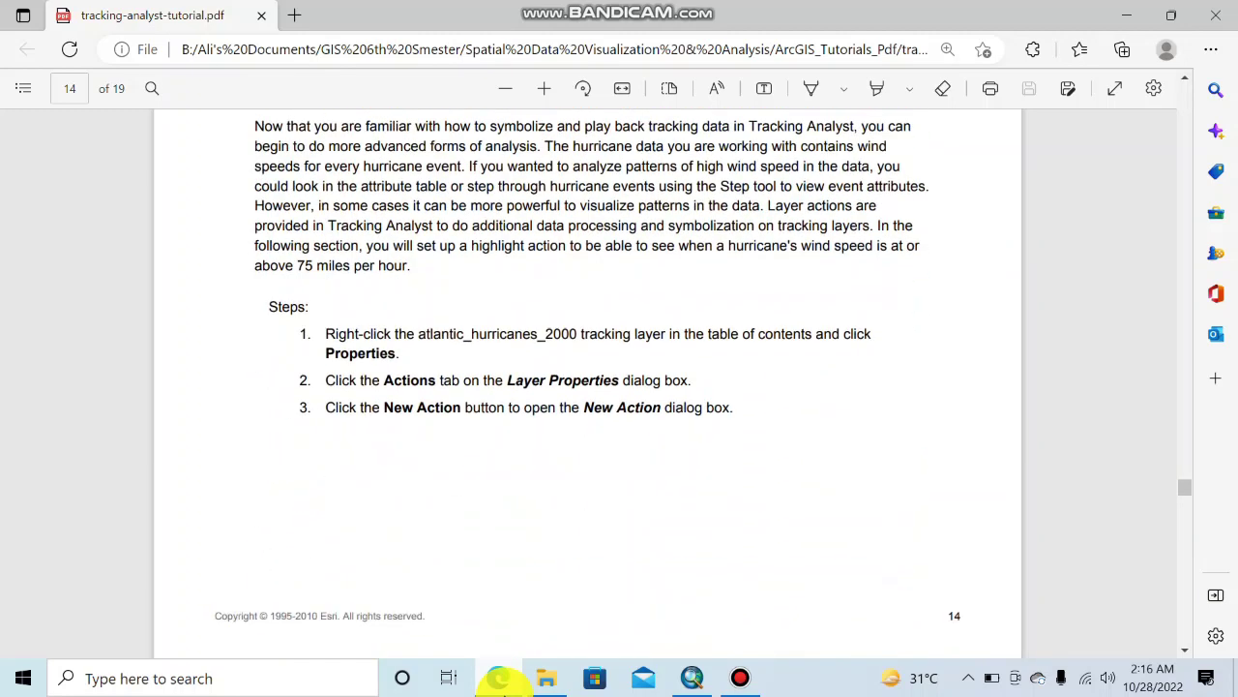
key(Up)
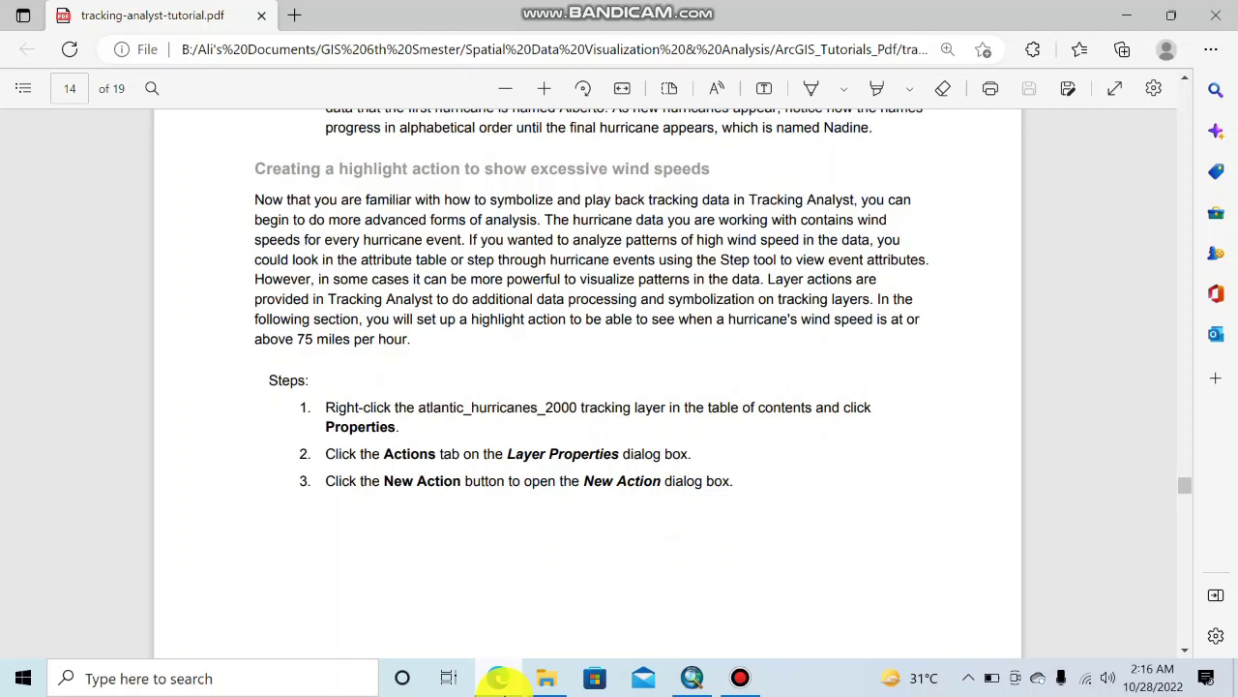
Switch back to ArcMap and close the Playback Manager.
click(709, 681)
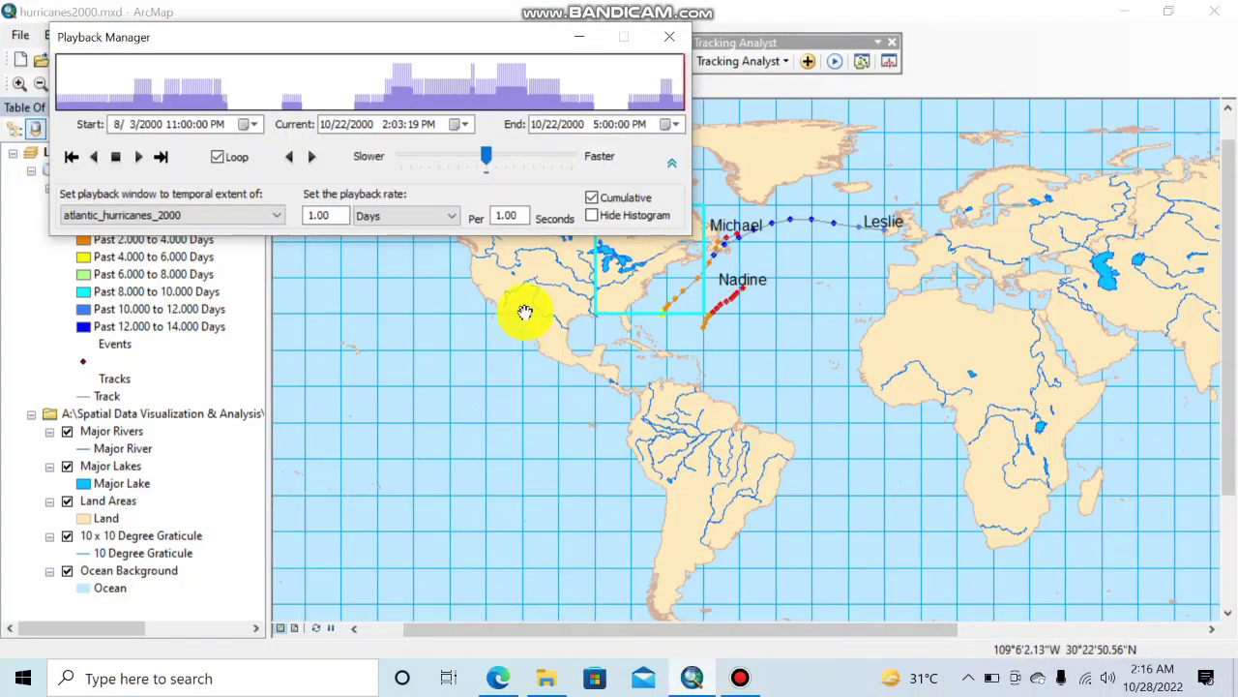
click(669, 36)
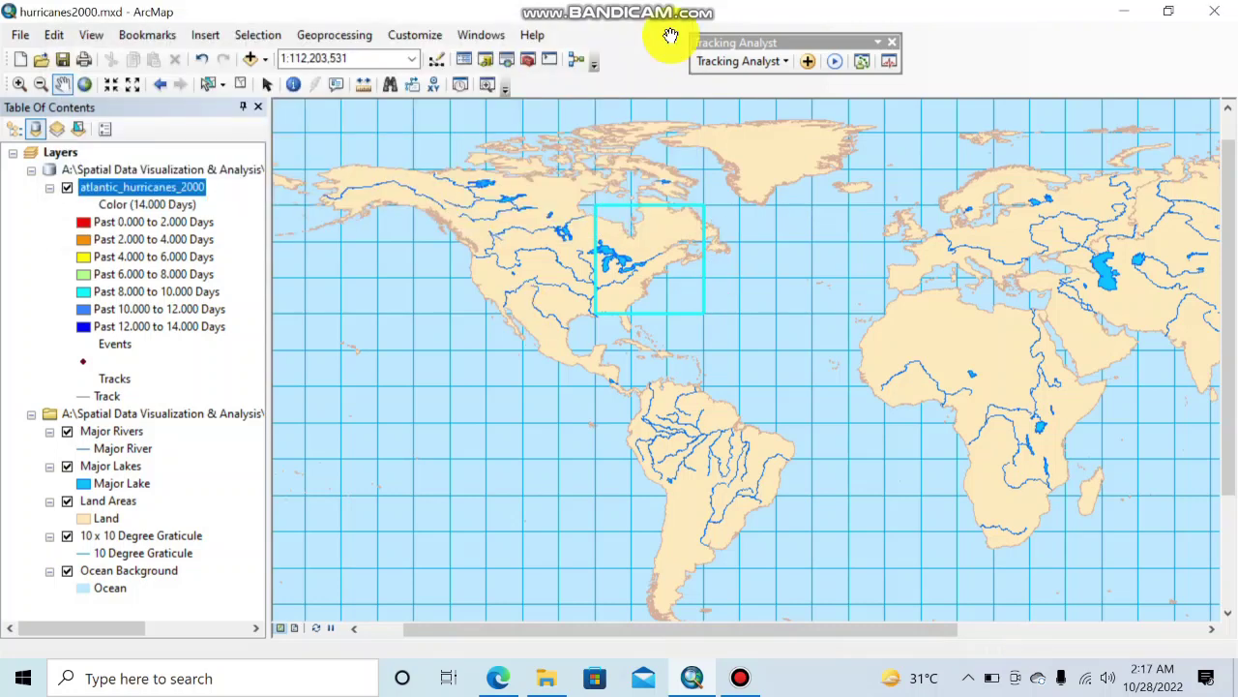
click(739, 678)
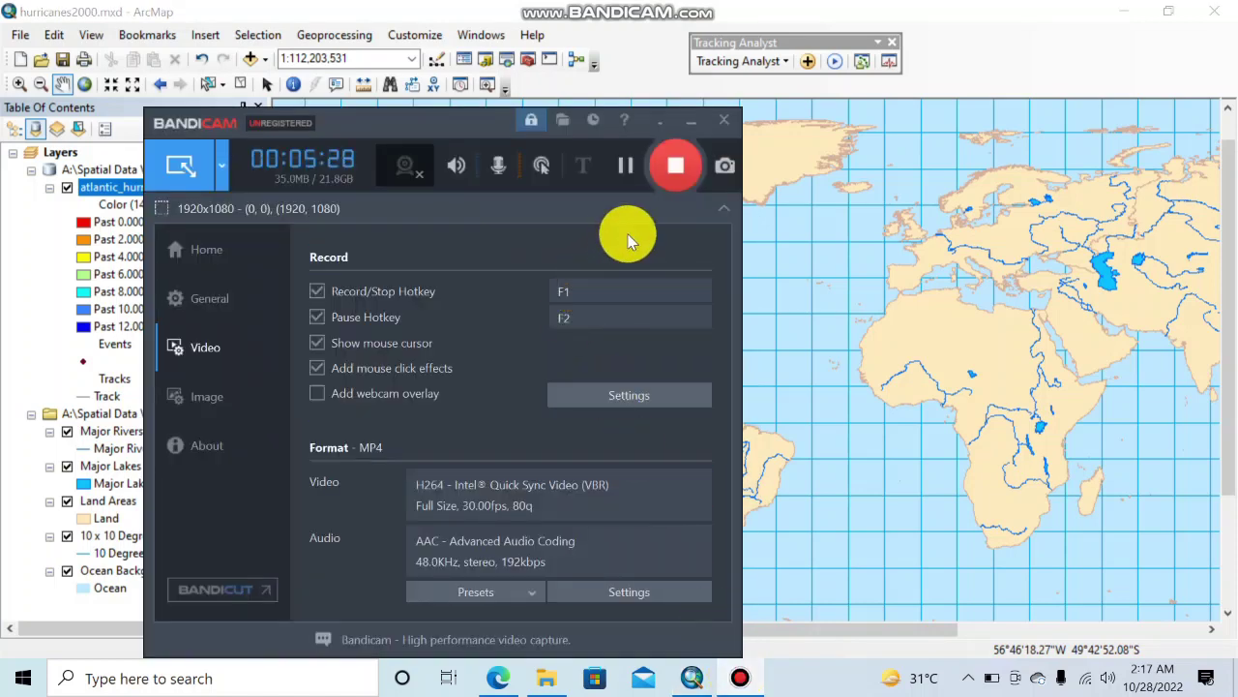
click(691, 121)
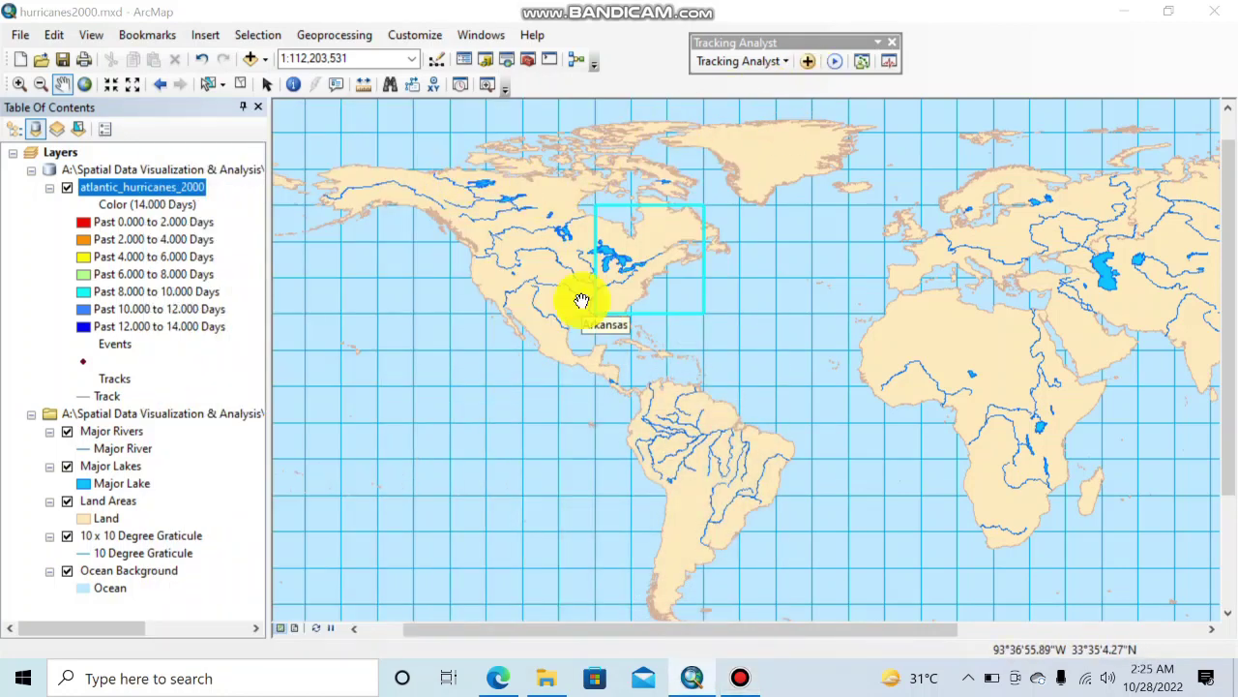
Start a new layer action in the properties of the atlantic_hurricanes_2000 layer.
right_click(141, 193)
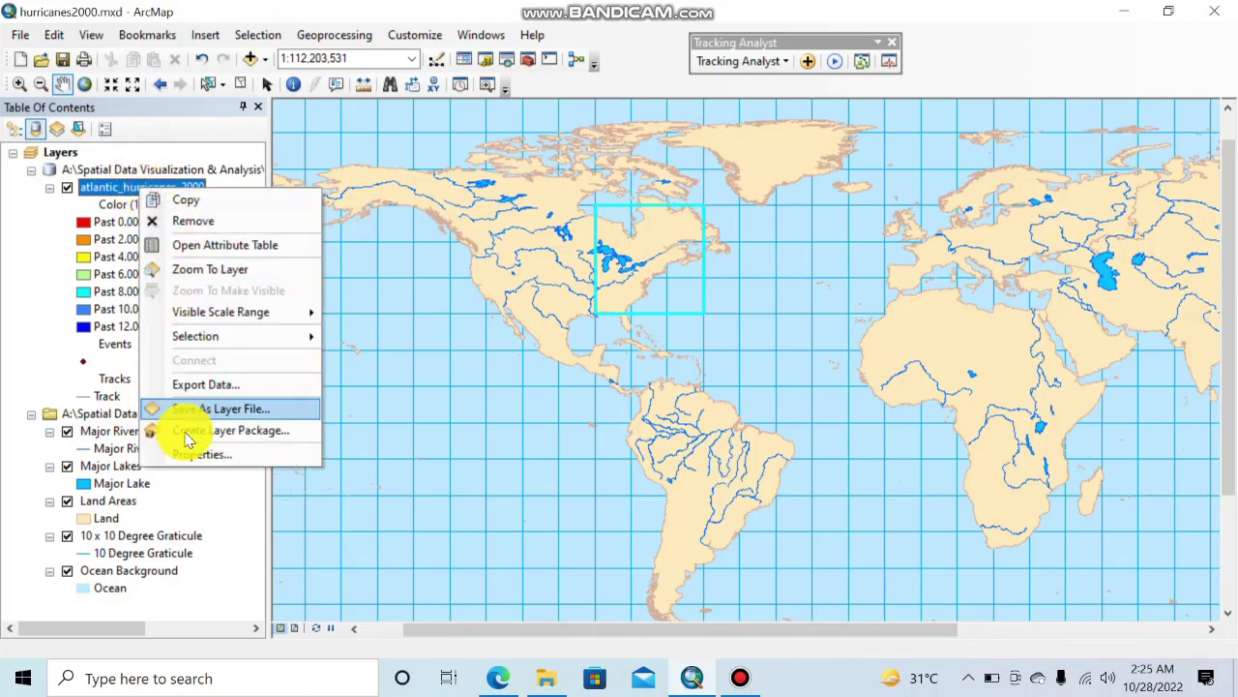
click(192, 457)
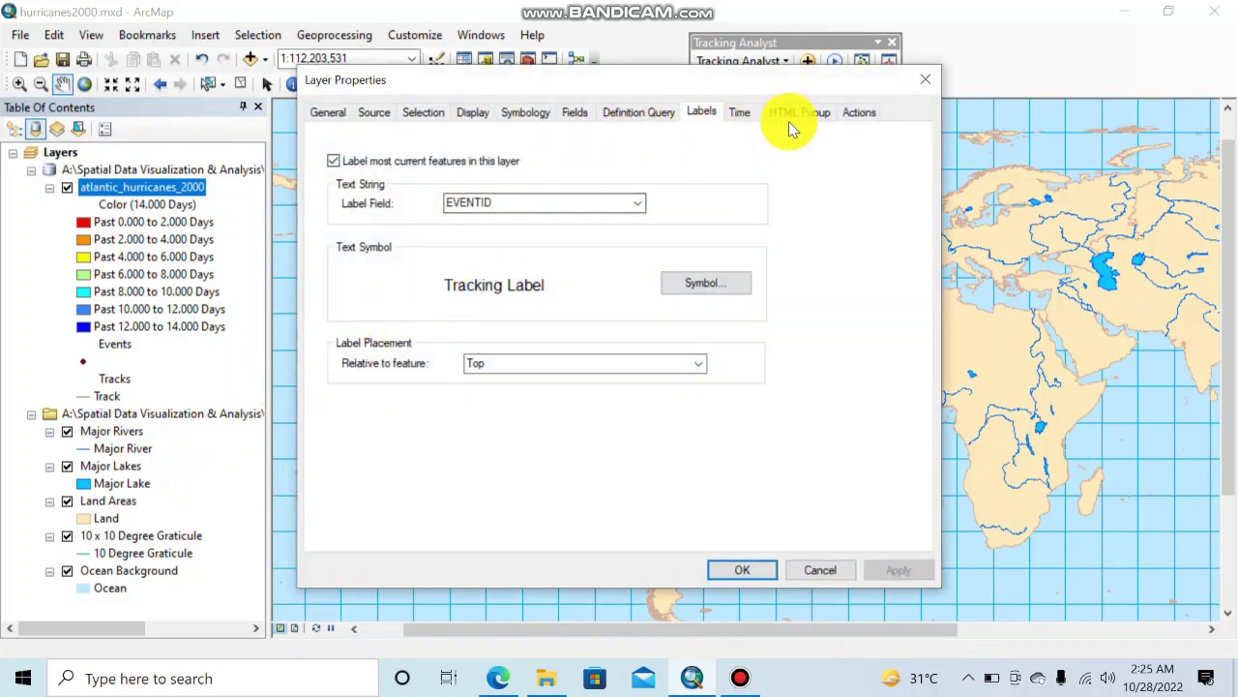
click(857, 114)
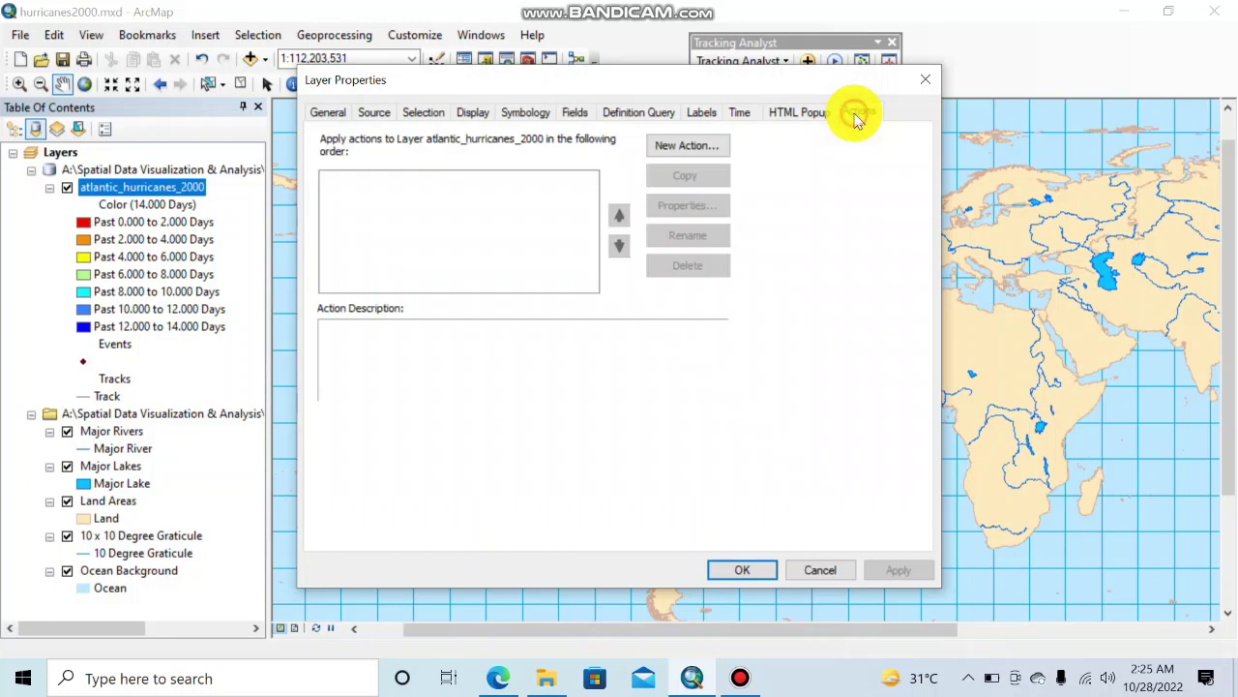
click(673, 145)
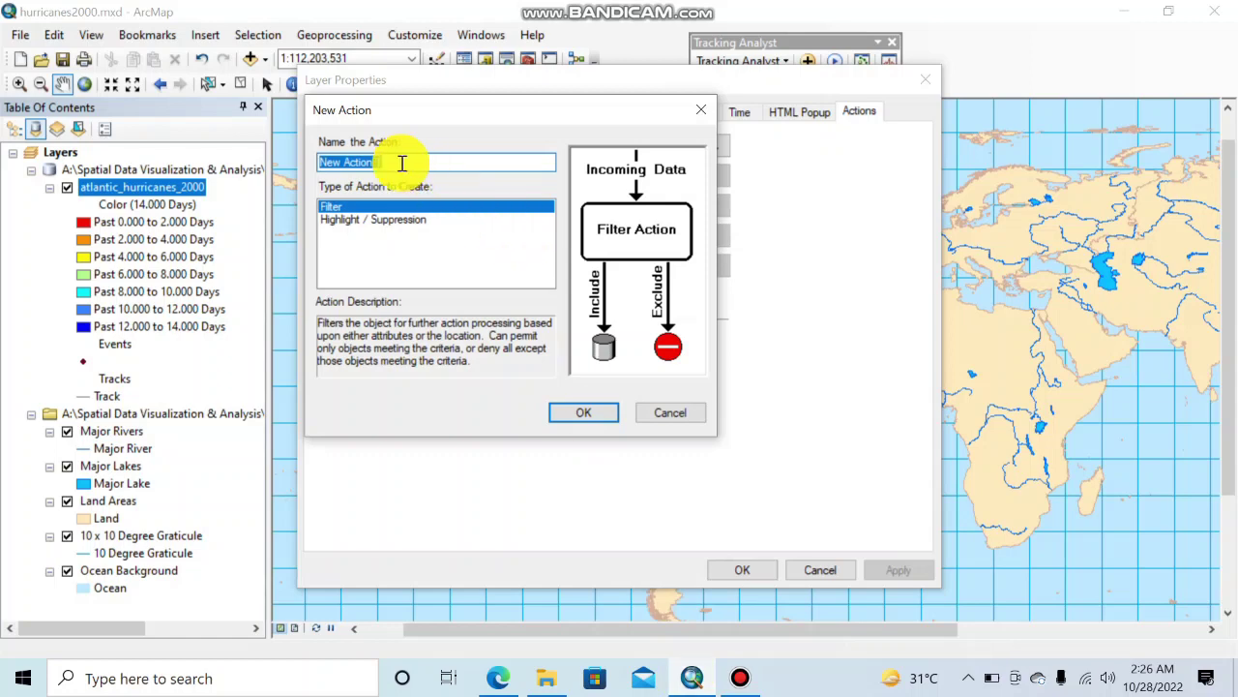
click(505, 322)
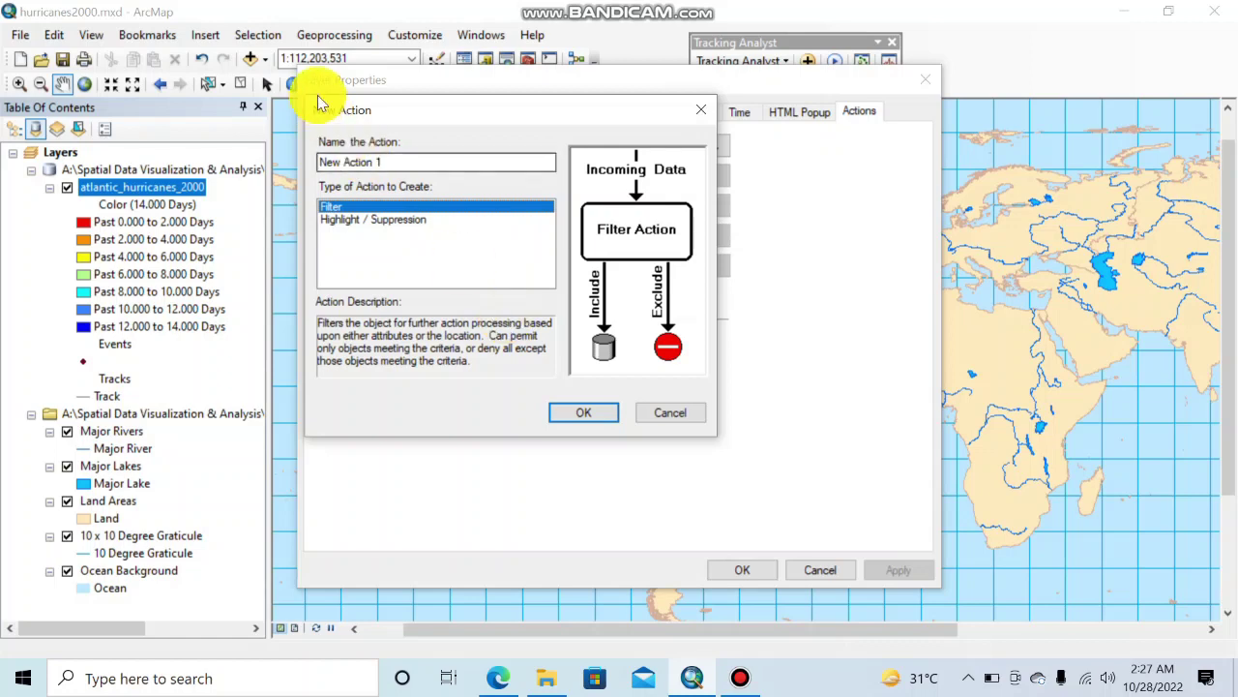
Name the new action Excessive Wind Speed and create it as a Highlight / Suppression action.
click(403, 162)
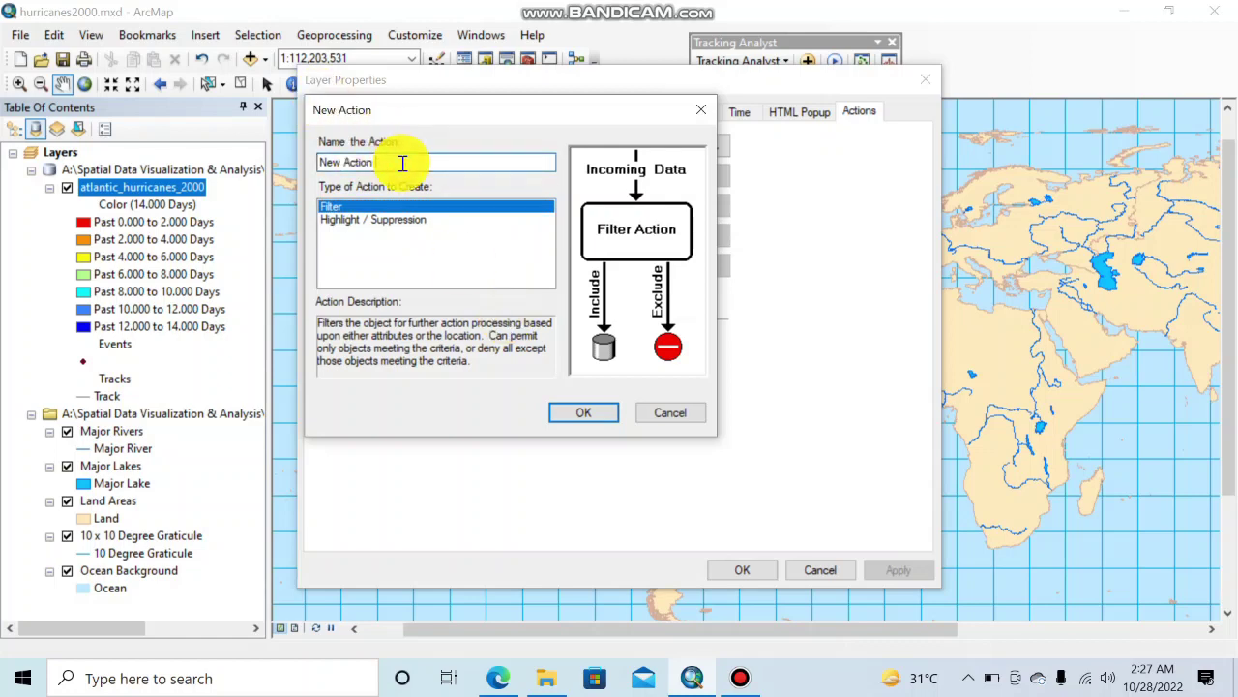
key(BackSpace)
key(BackSpace)
key(BackSpace)
key(BackSpace)
key(BackSpace)
key(BackSpace)
key(BackSpace)
key(BackSpace)
key(BackSpace)
key(BackSpace)
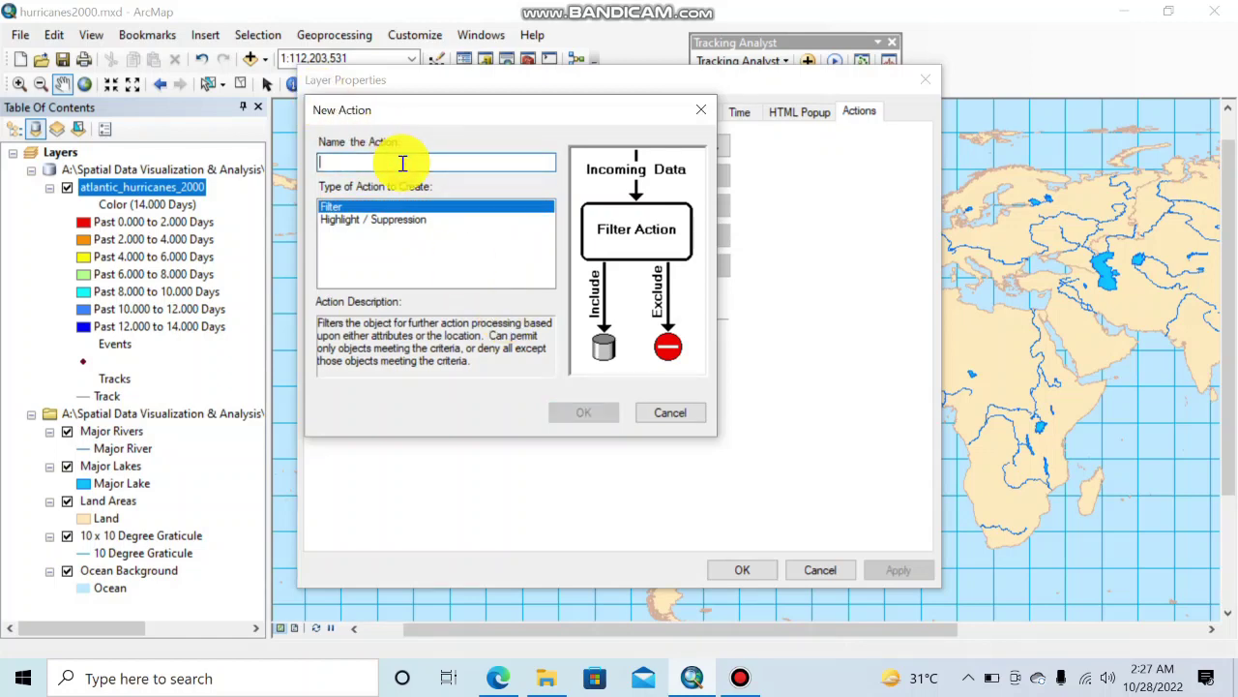
text(E)
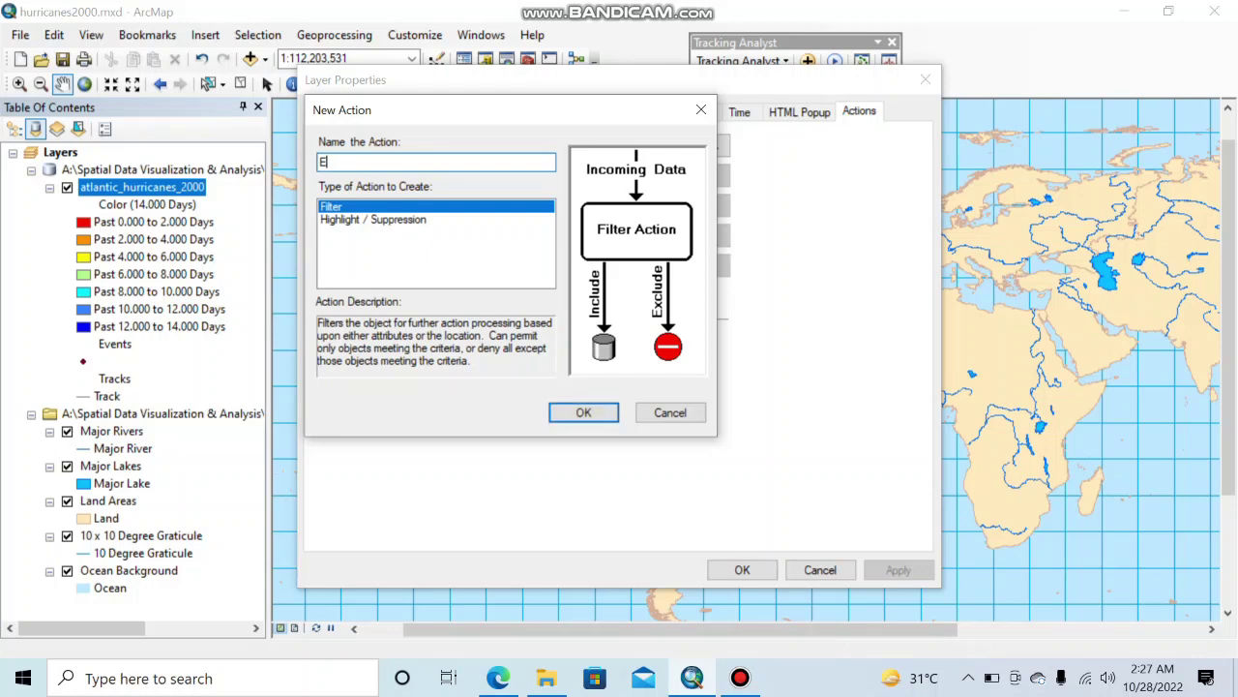
text(xcessive Wind Speed)
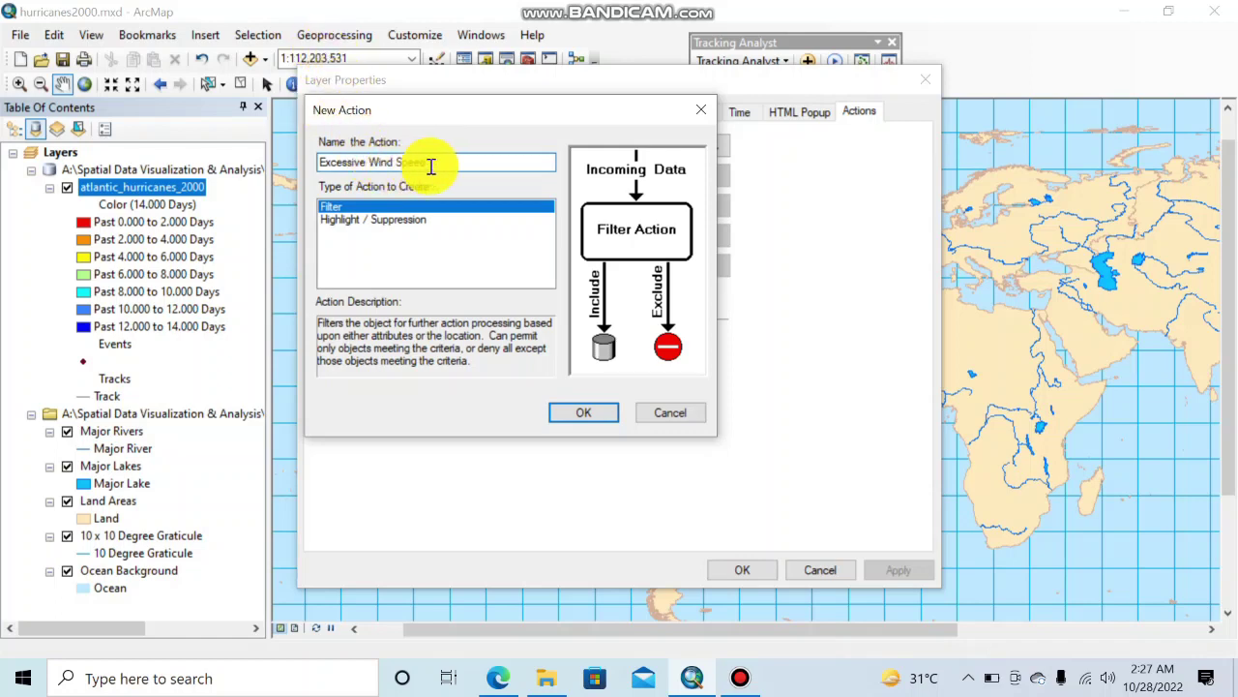
click(404, 221)
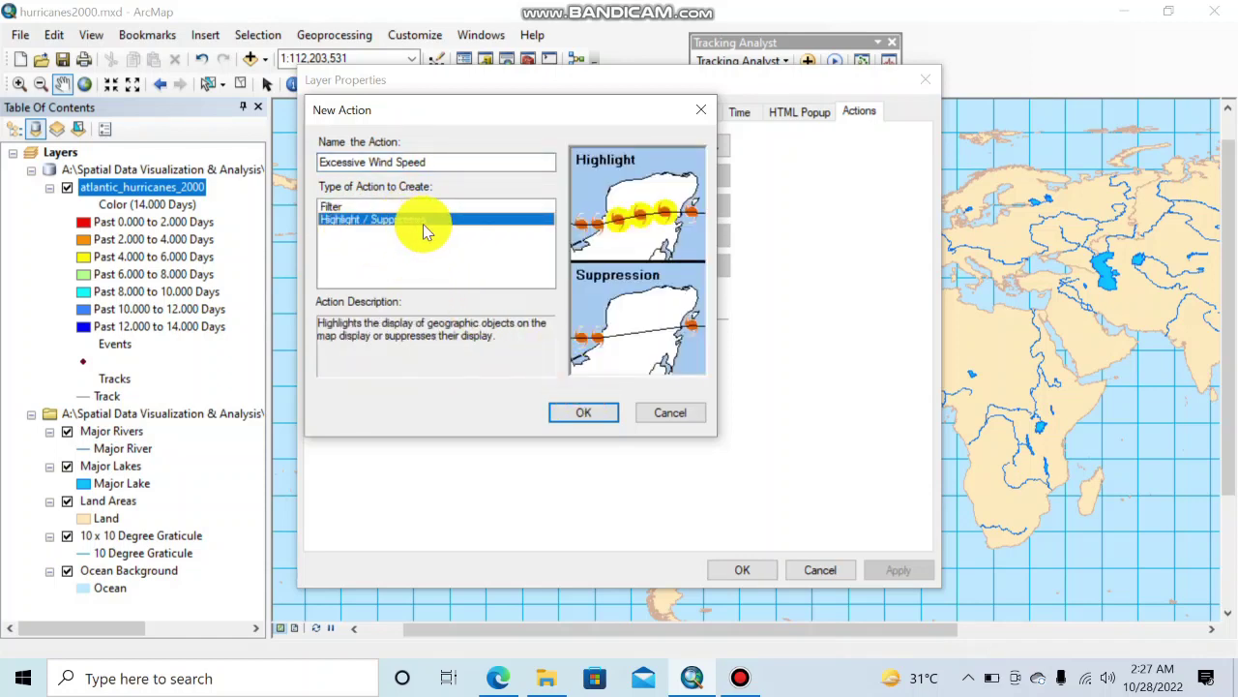
click(584, 414)
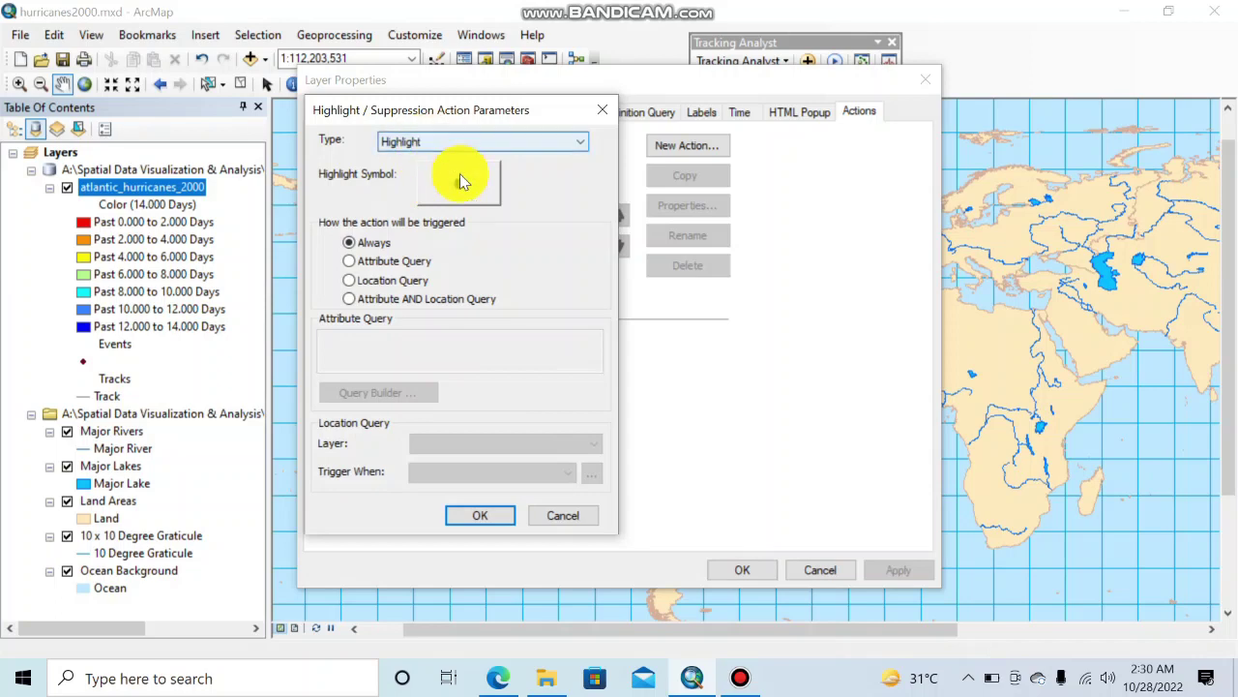
Change the action's highlight symbol to a red circle with a size of 18.
click(462, 182)
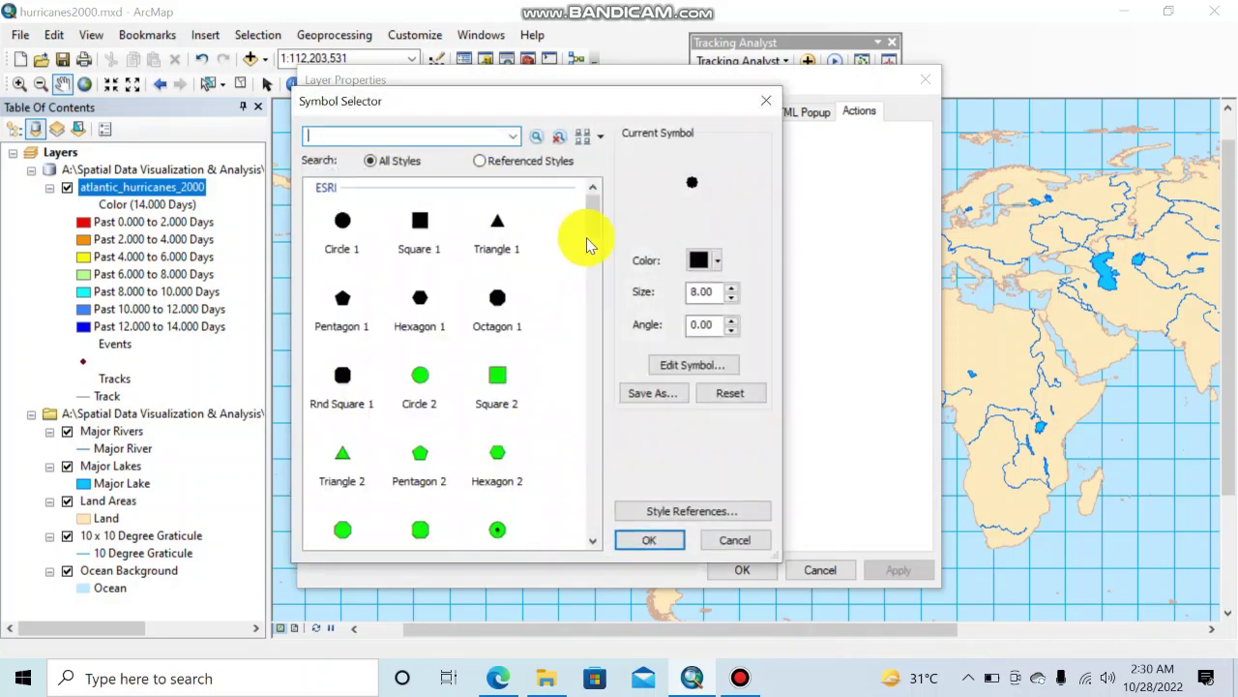
click(698, 264)
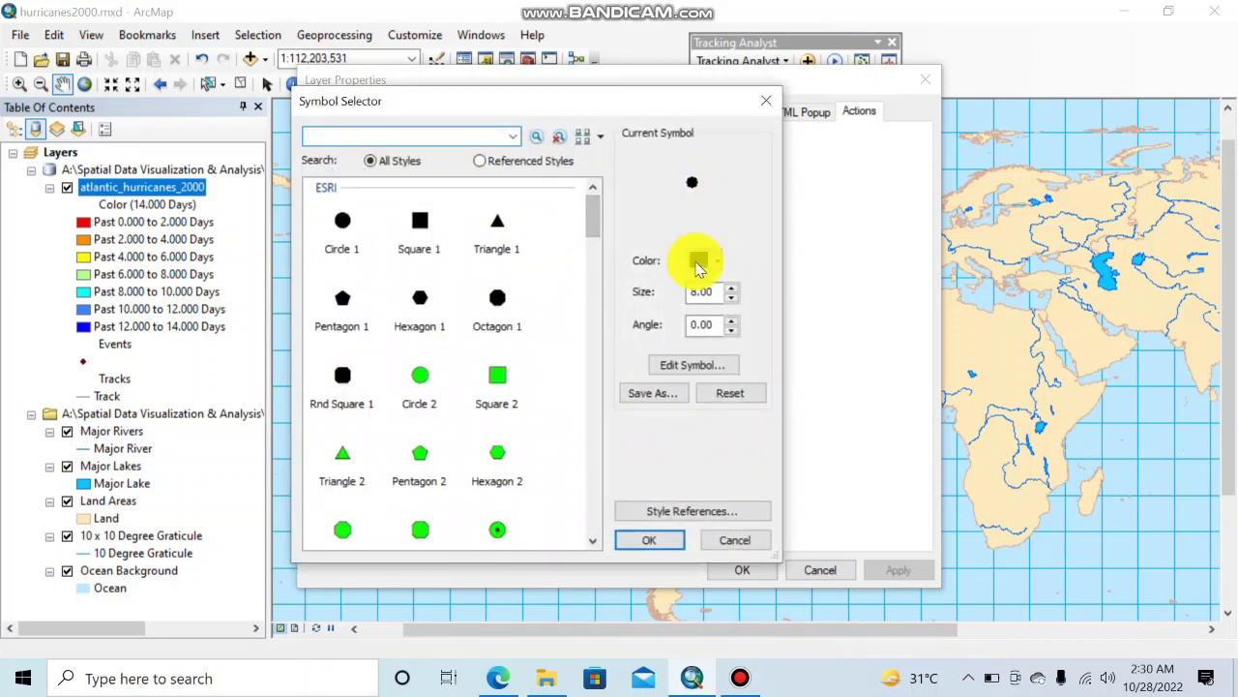
click(699, 263)
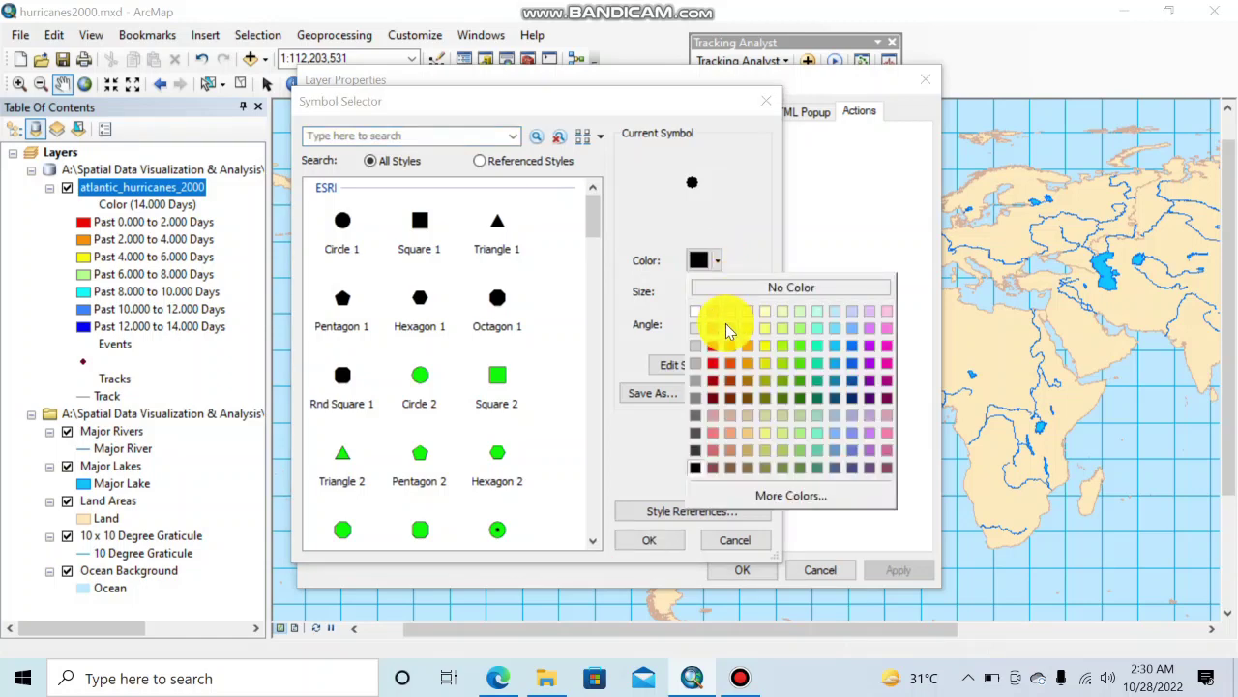
click(713, 361)
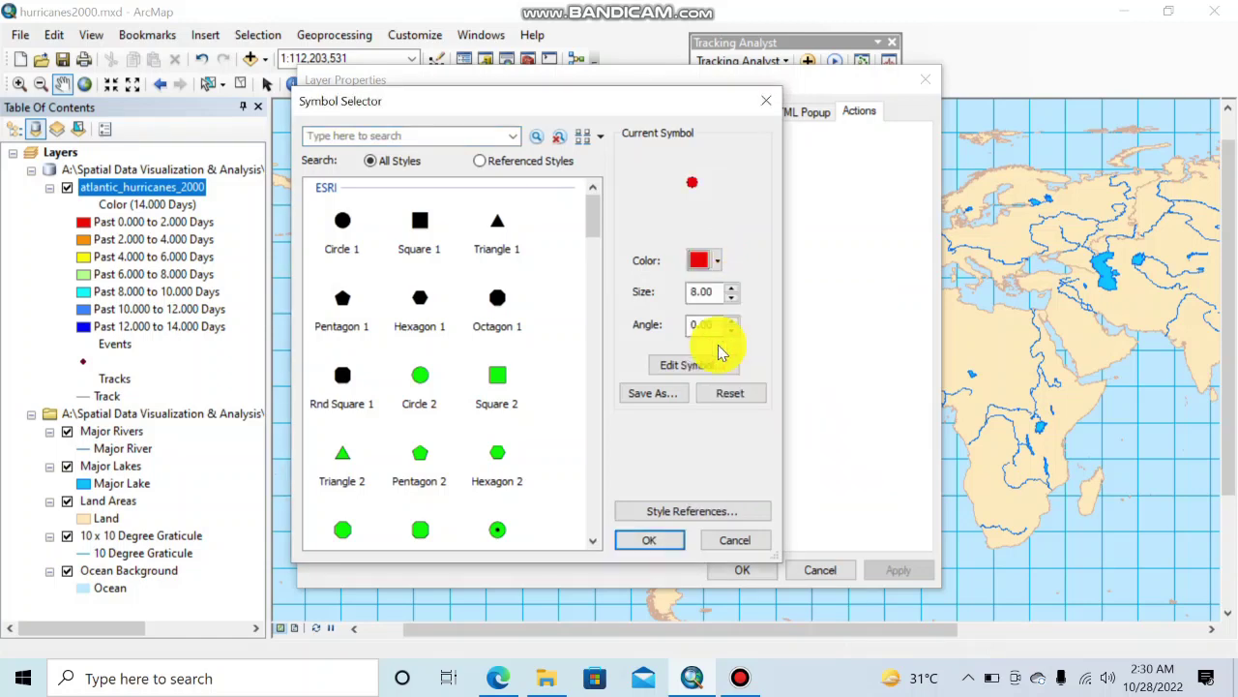
click(703, 295)
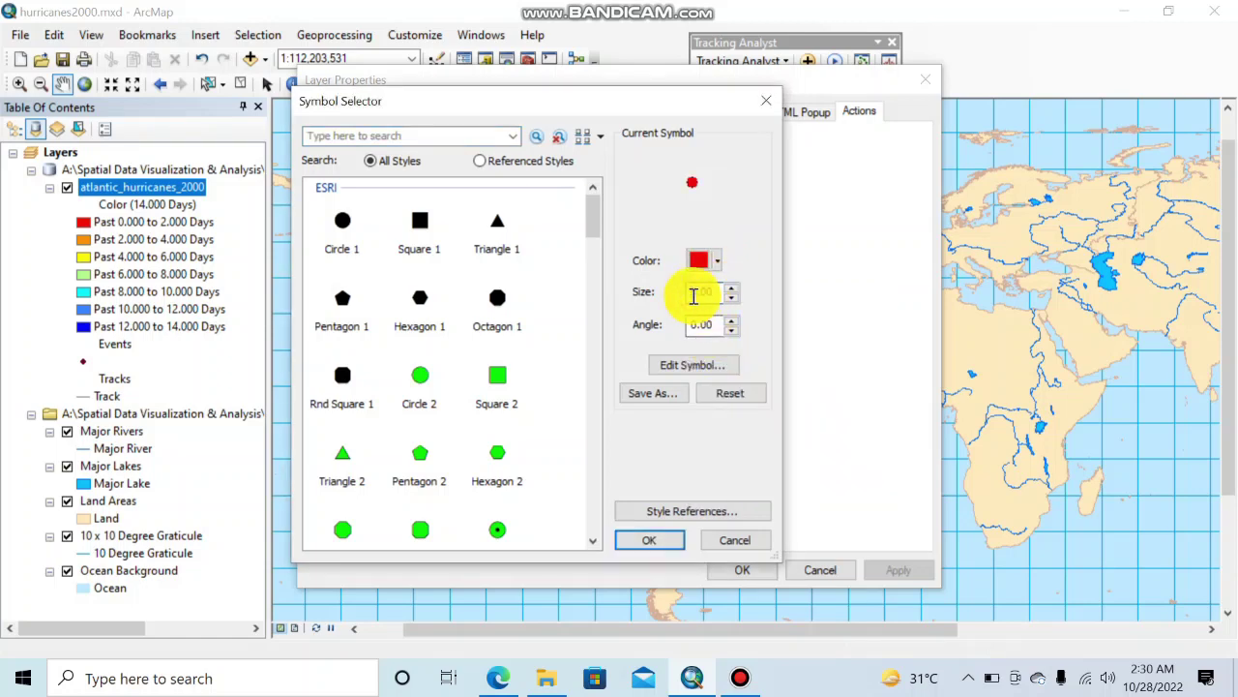
text(13)
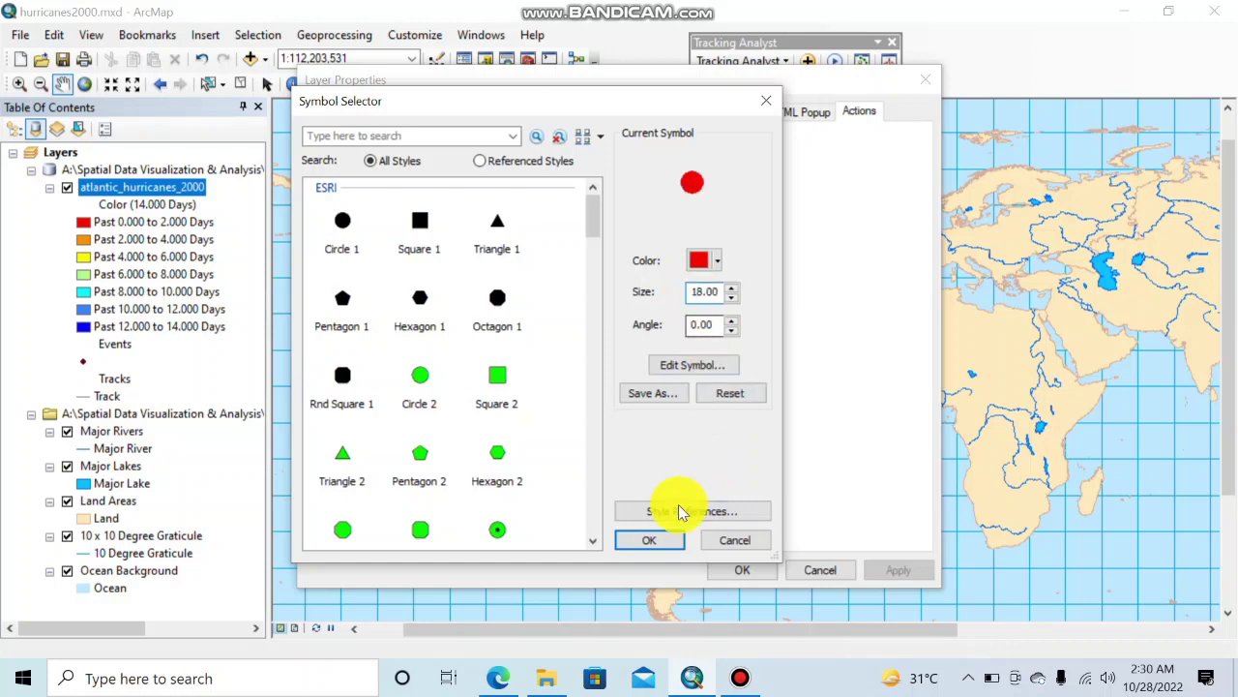
click(649, 540)
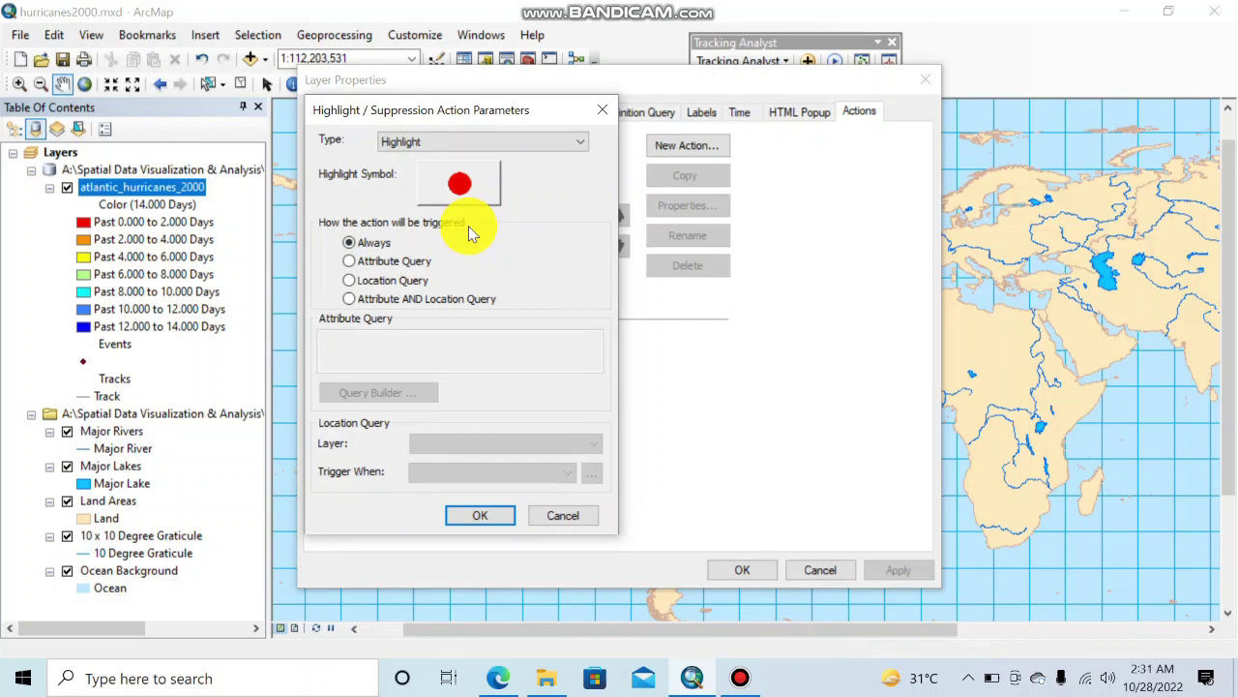
Trigger the highlight action by an attribute query with the expression "WINDSPEED" >=75.
click(350, 262)
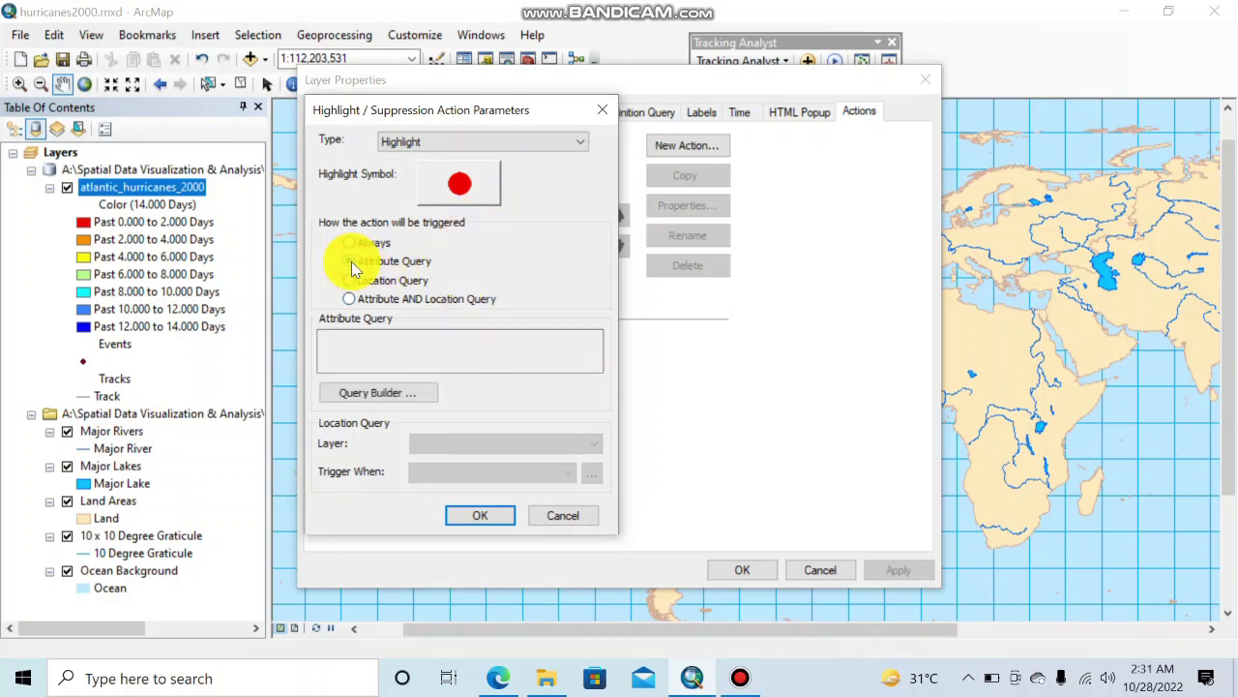
click(399, 393)
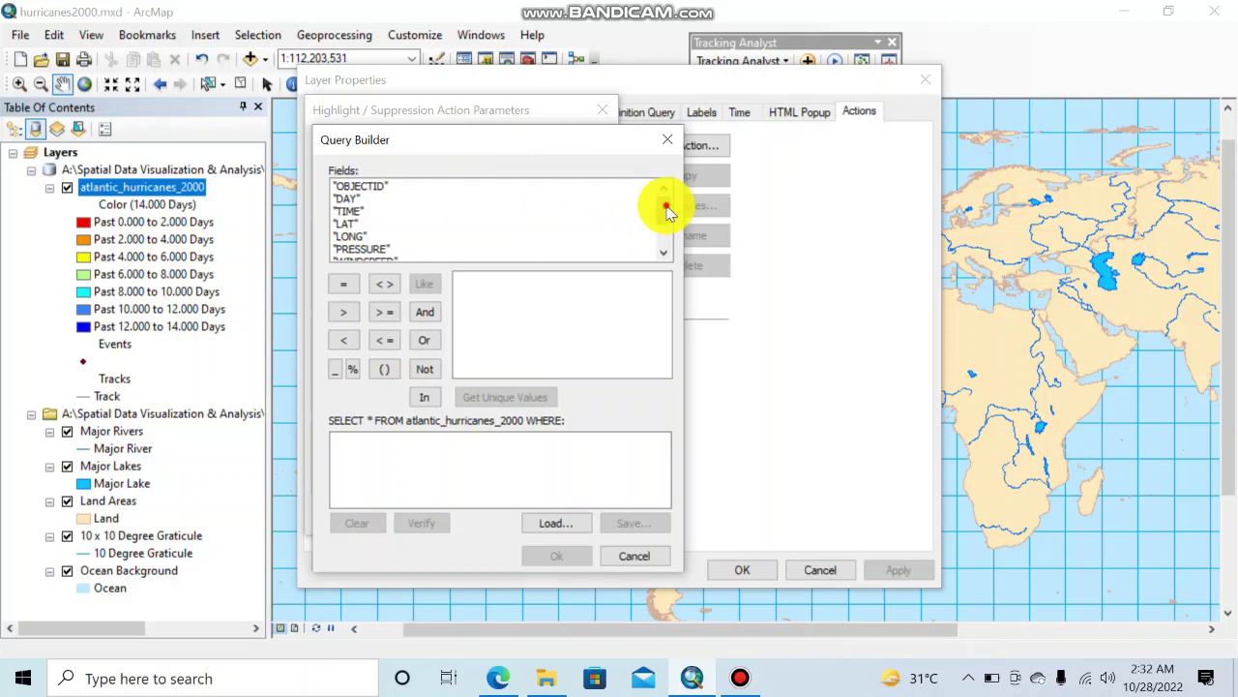
scroll(668, 210, down, 2)
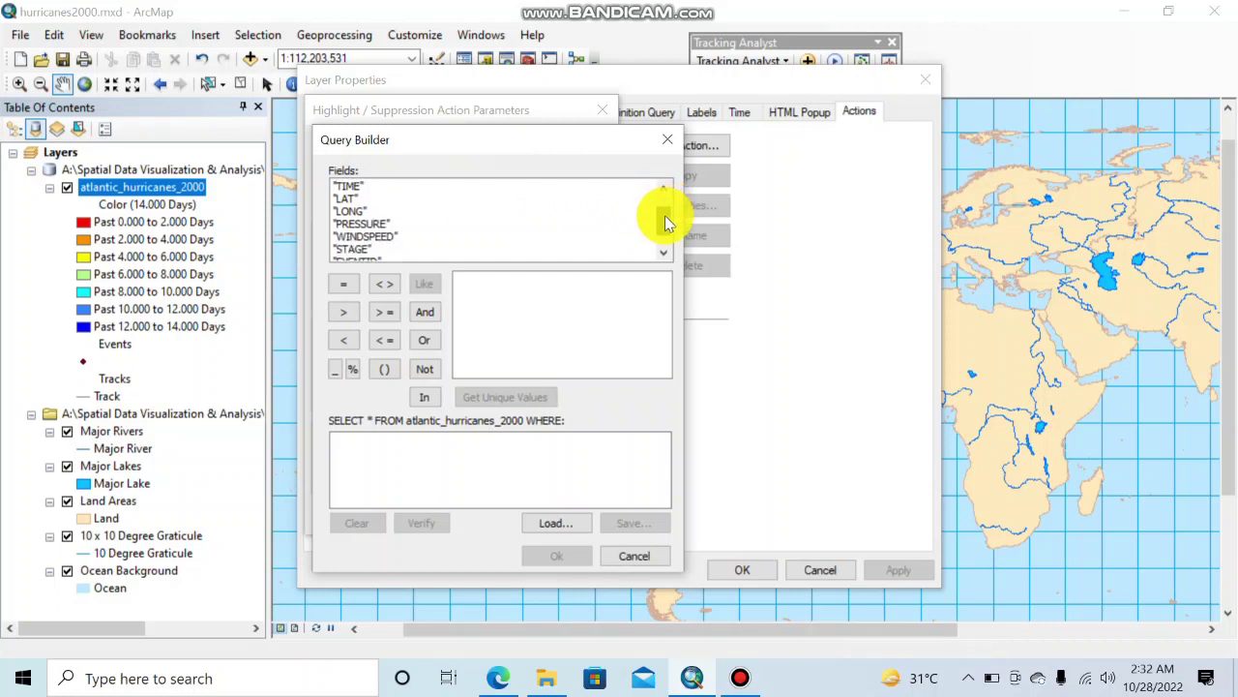
click(370, 236)
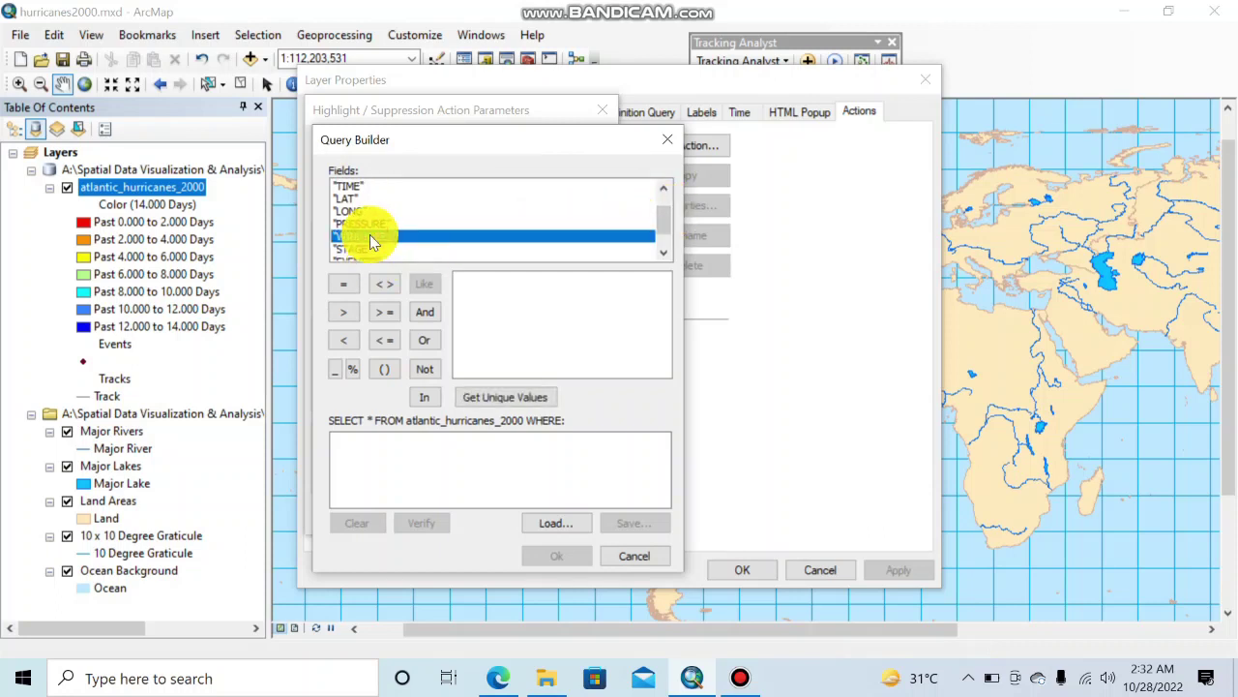
double_click(371, 236)
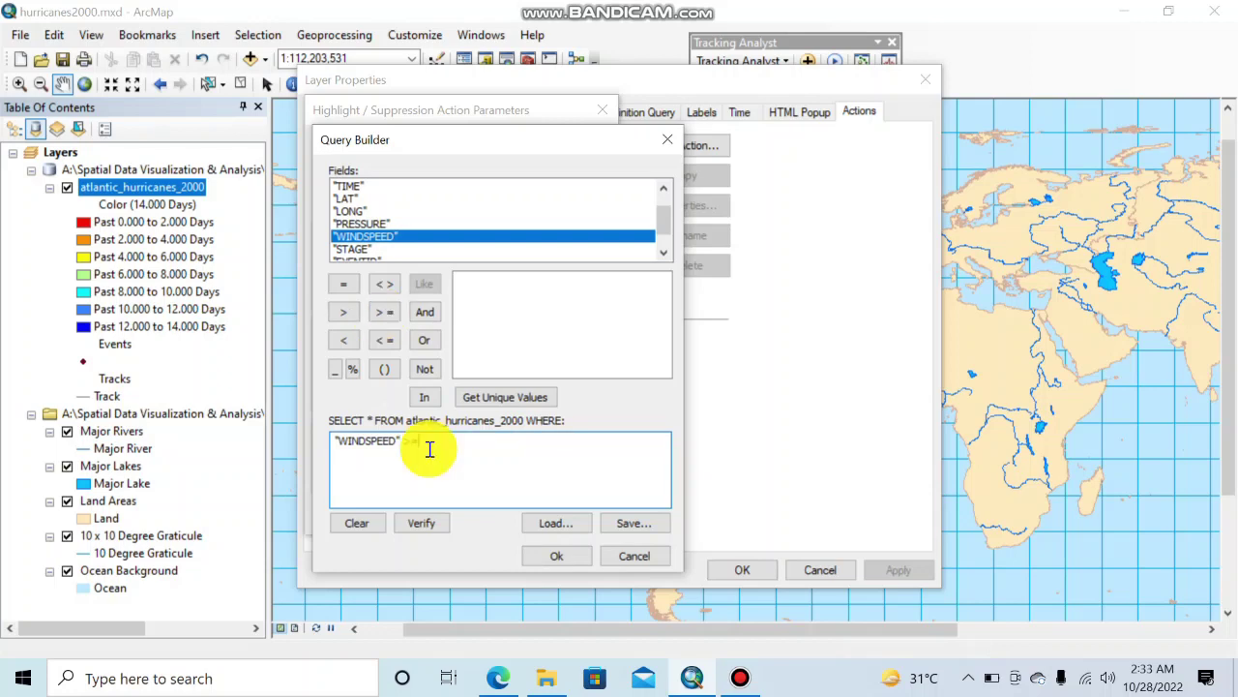
text(75)
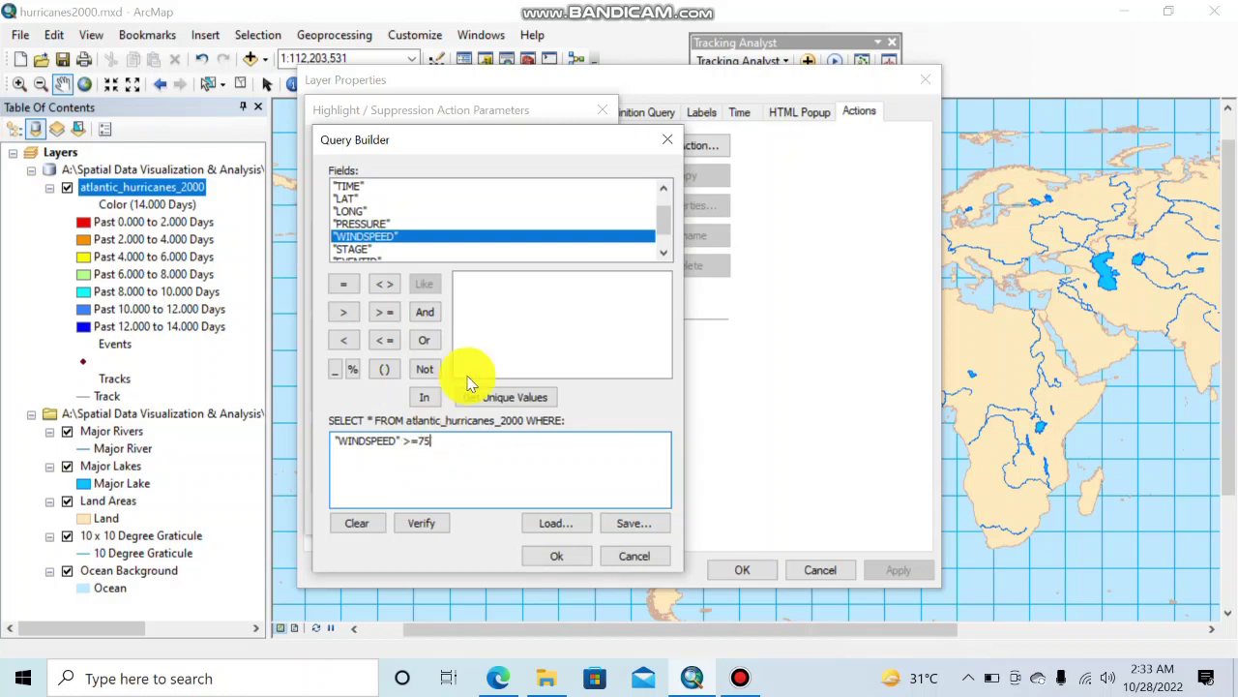
click(554, 557)
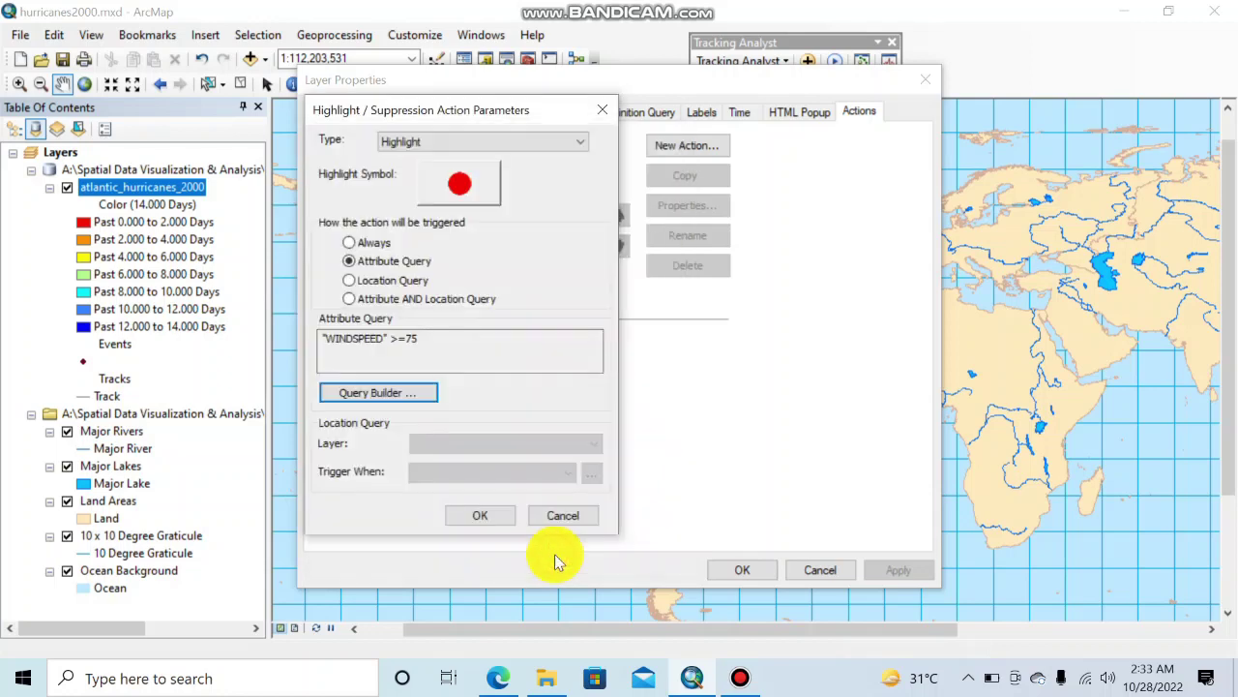
Confirm the Excessive Wind Speed action and apply it to the atlantic_hurricanes_2000 layer, closing the layer properties.
click(484, 516)
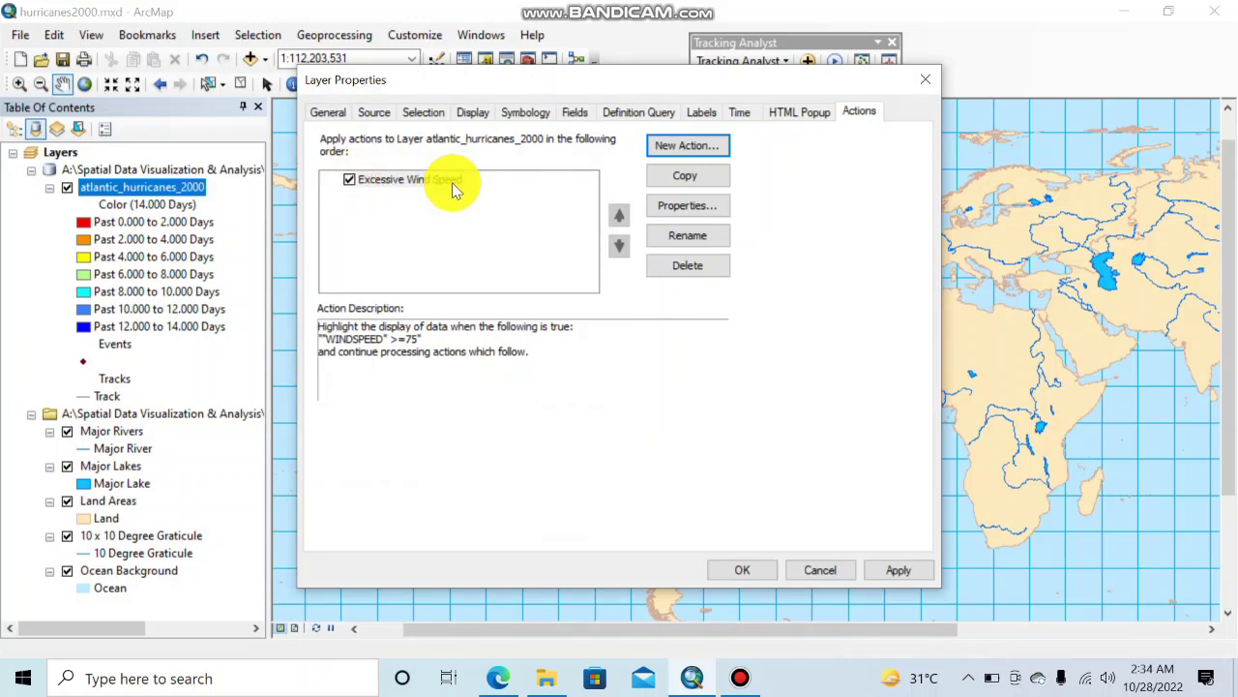
drag(834, 77, 823, 102)
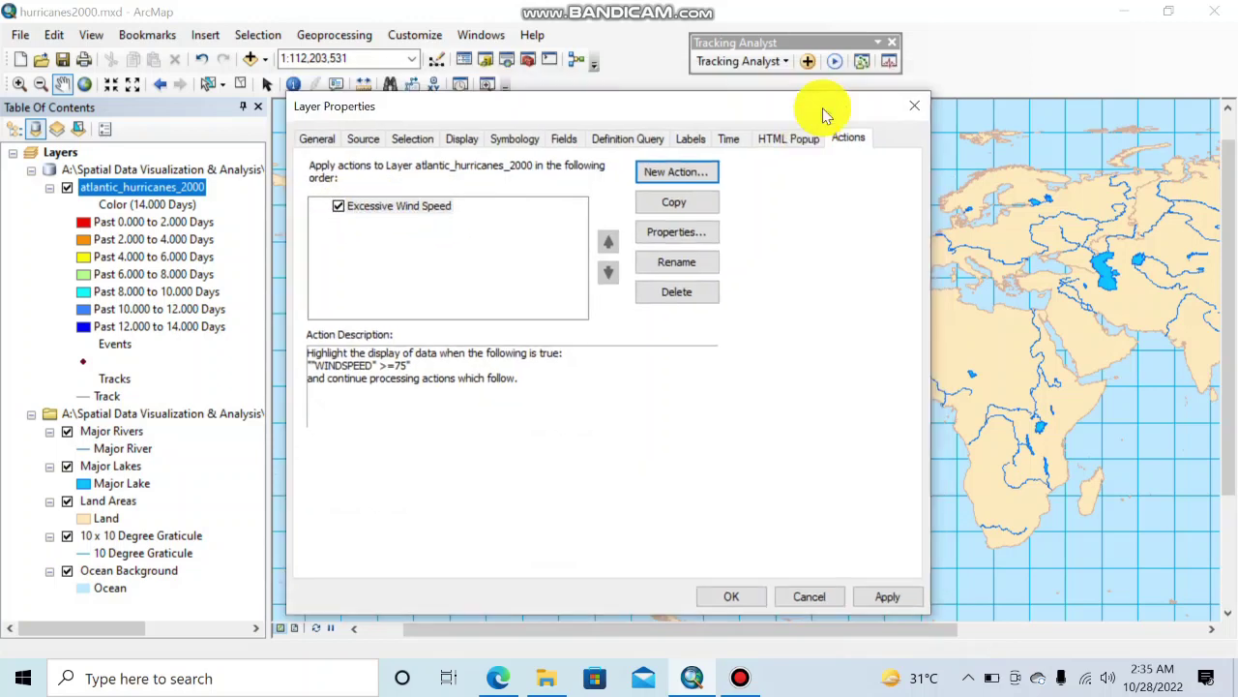
click(874, 600)
click(728, 596)
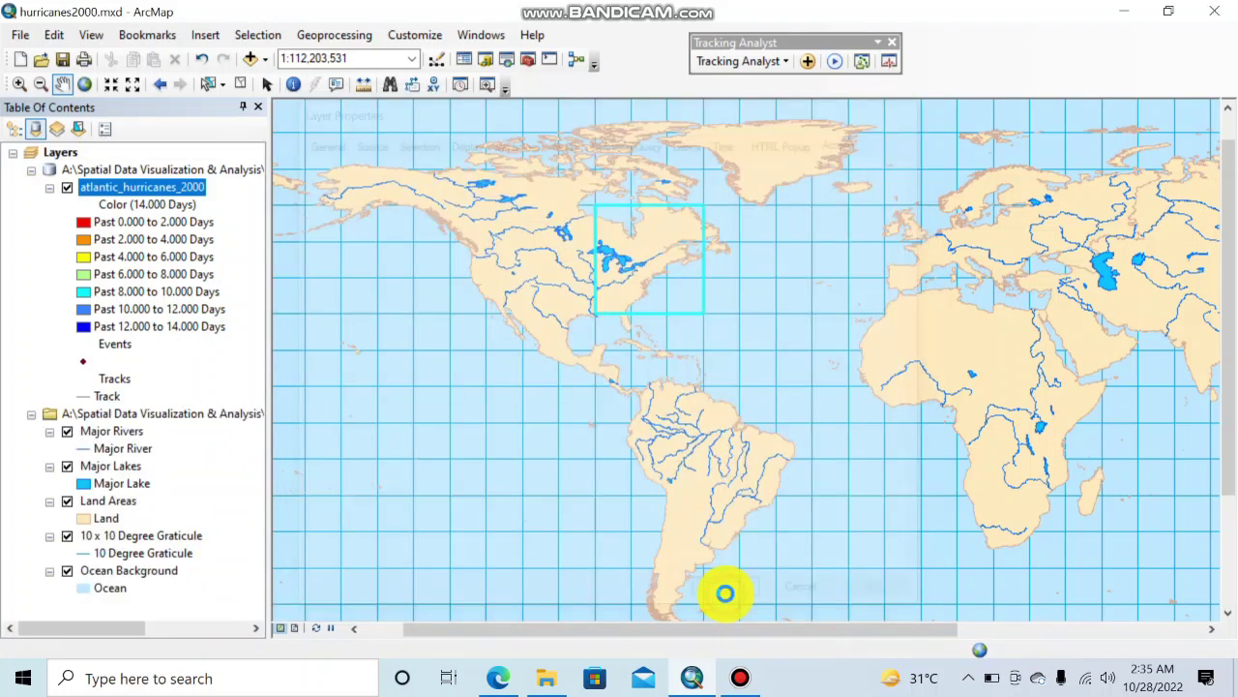
View the hurricane tracks in the Playback Manager and close it.
click(833, 65)
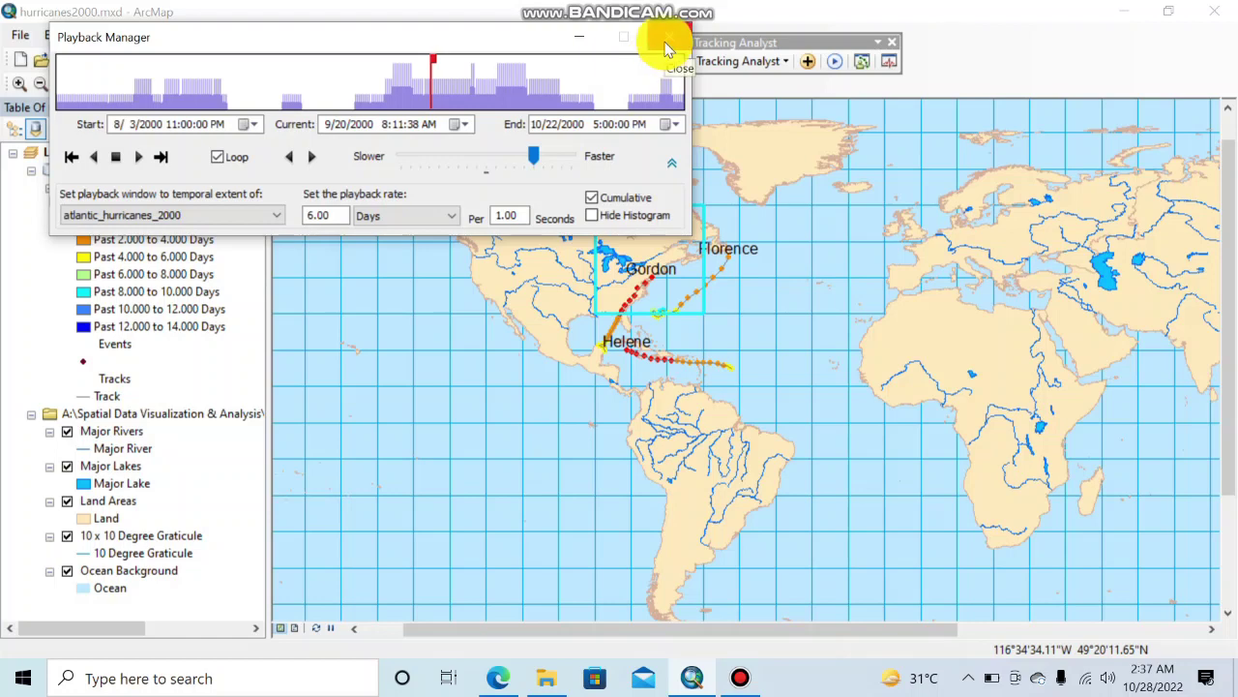
click(666, 41)
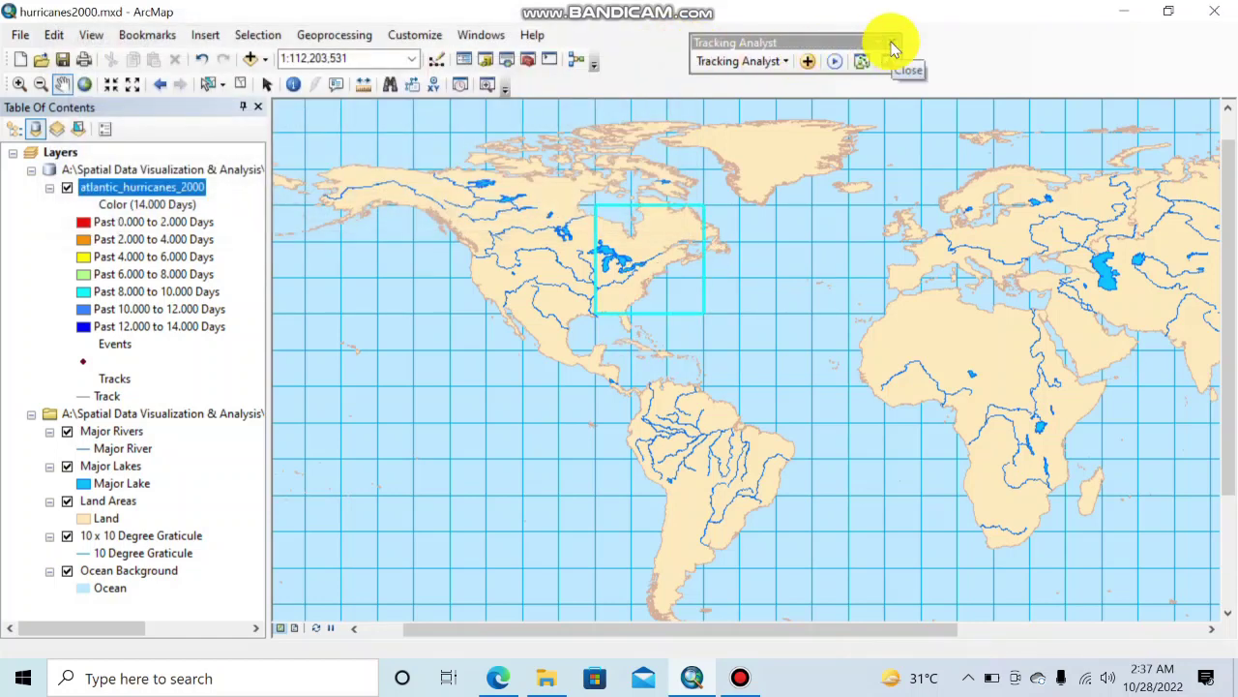
Reopen the Excessive Wind Speed action of the atlantic_hurricanes_2000 layer and set its trigger to Attribute AND Location Query.
right_click(150, 194)
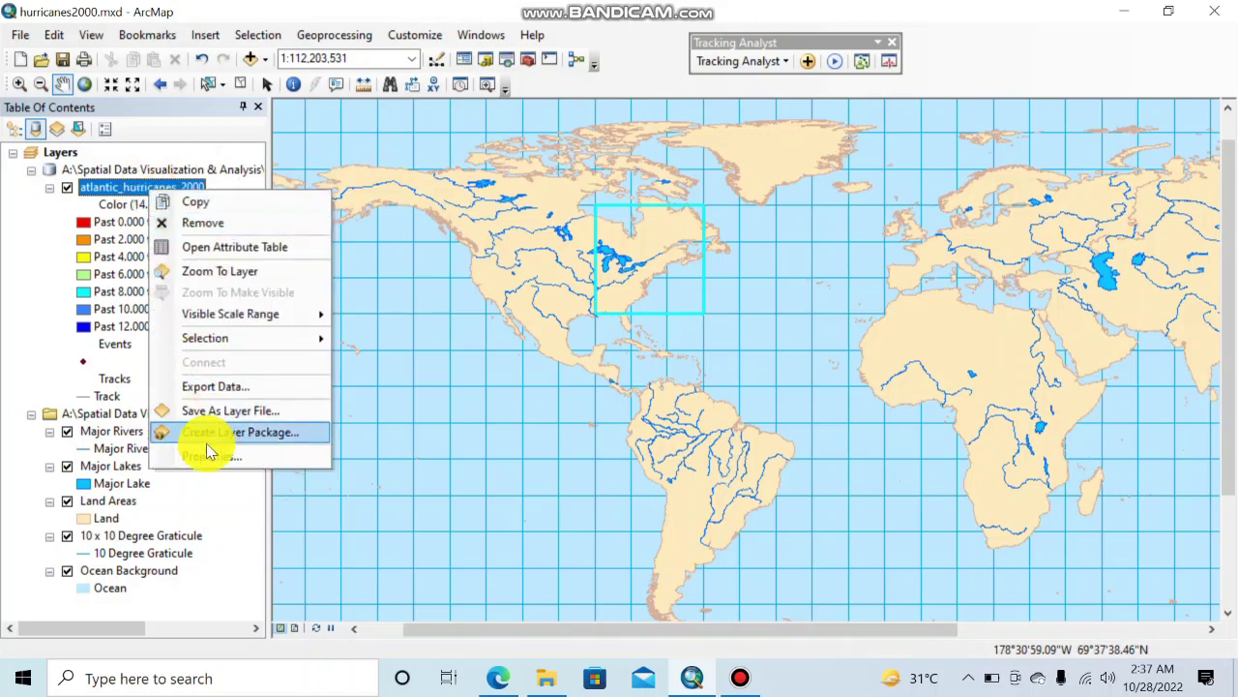
click(207, 452)
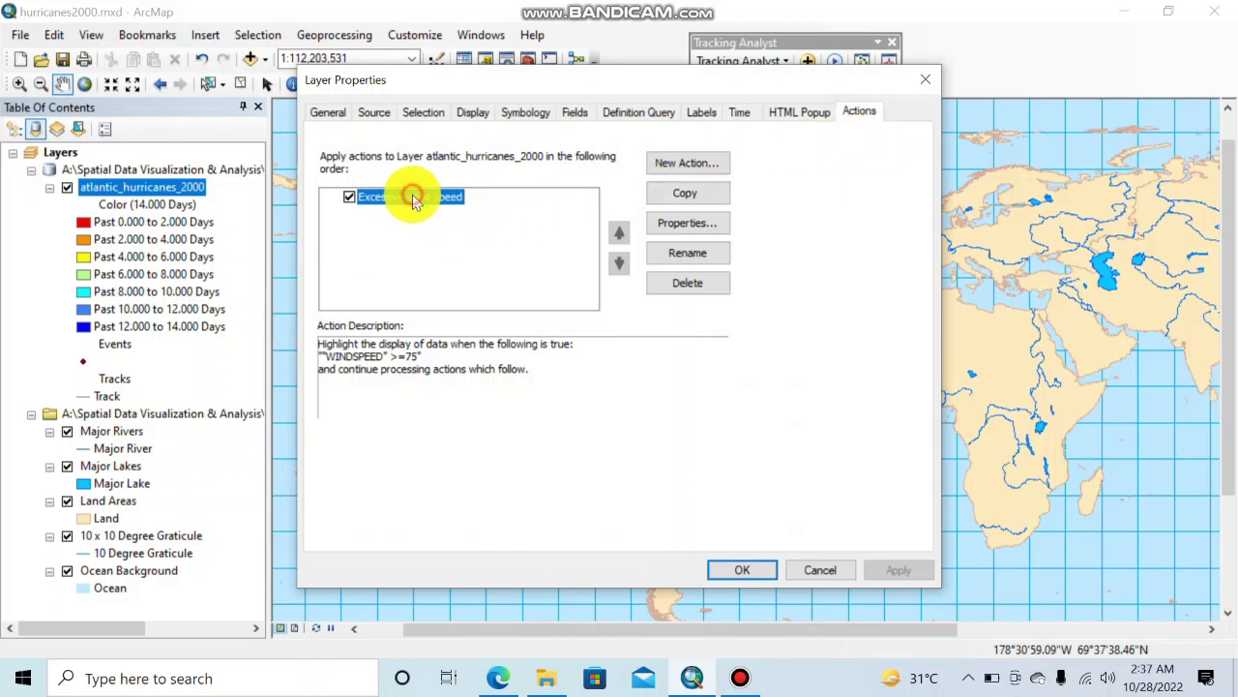
double_click(413, 198)
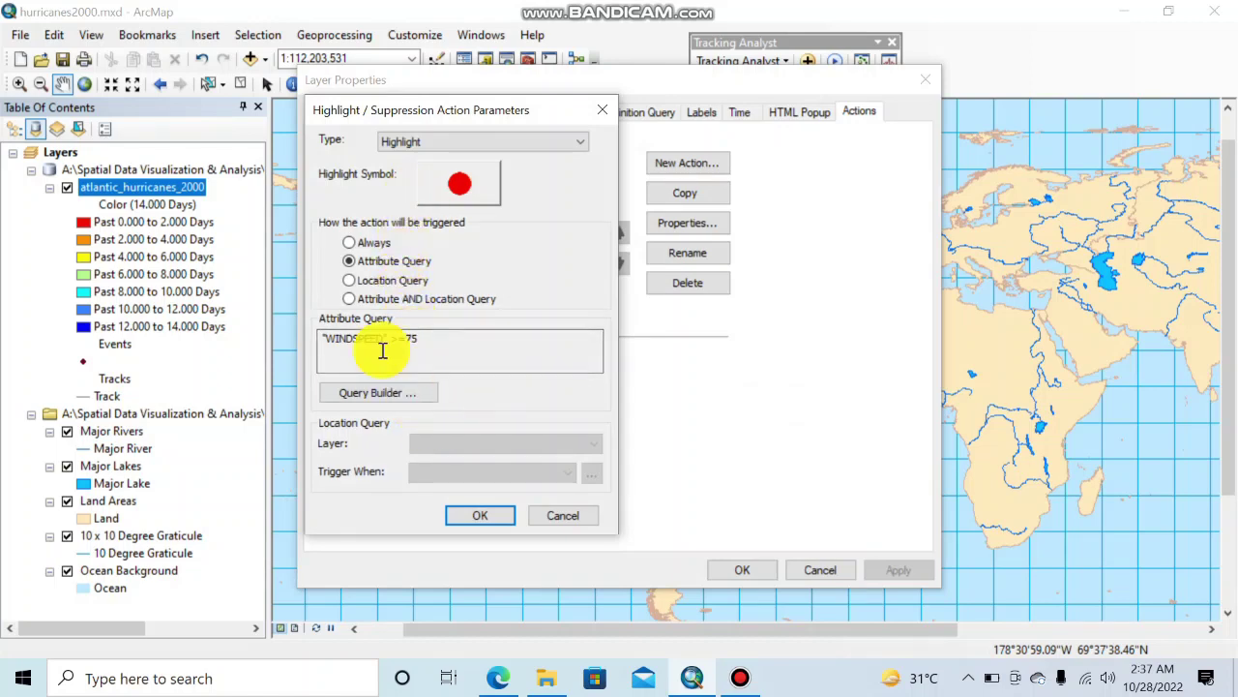
click(349, 299)
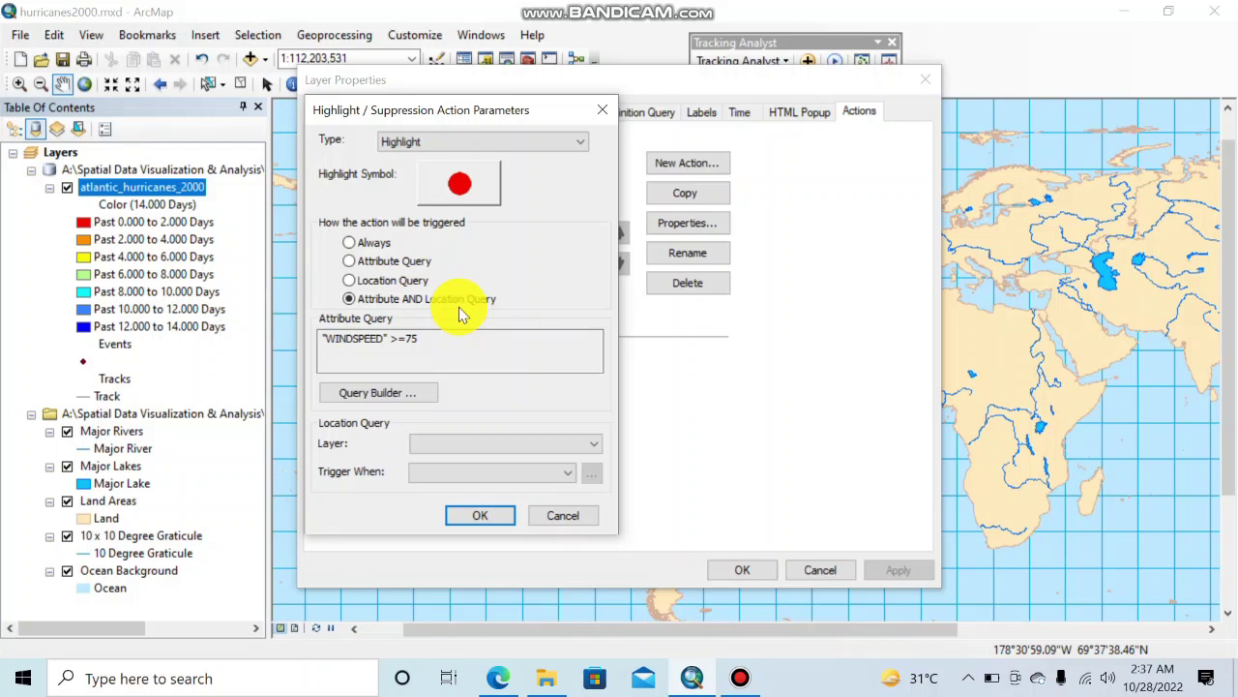
Set the location query to trigger when events intersect the Land Areas layer, and apply the modified action to the layer.
click(497, 443)
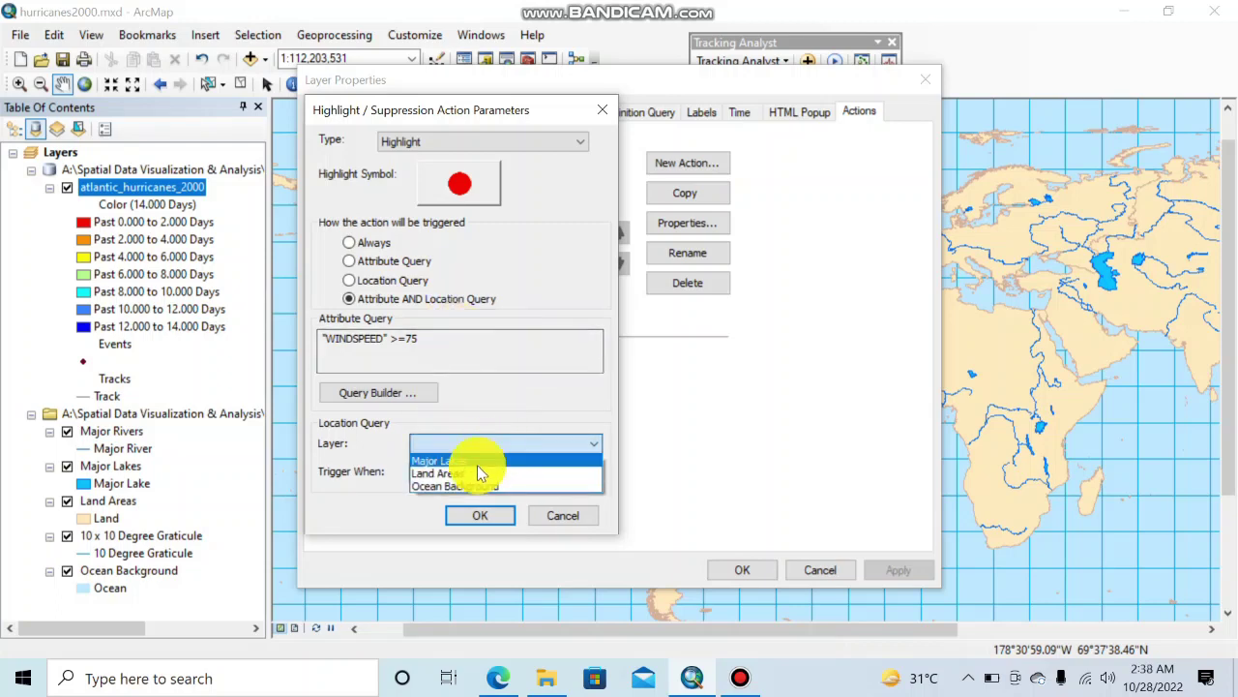
click(474, 473)
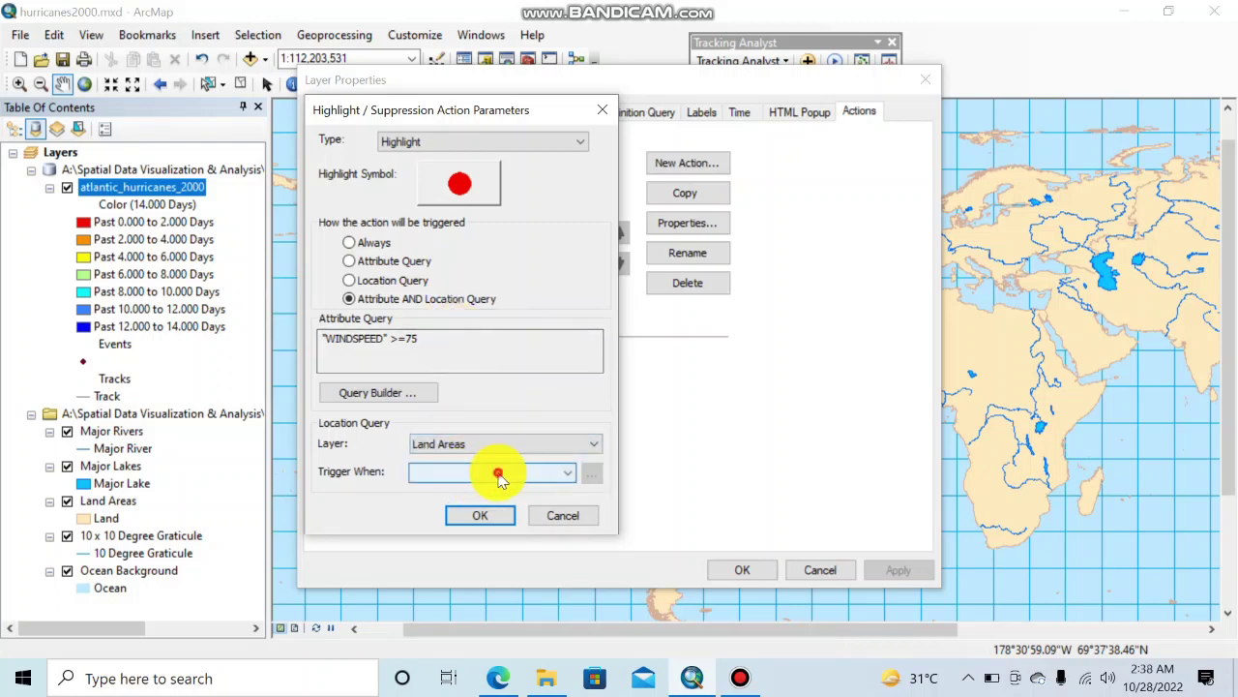
click(498, 474)
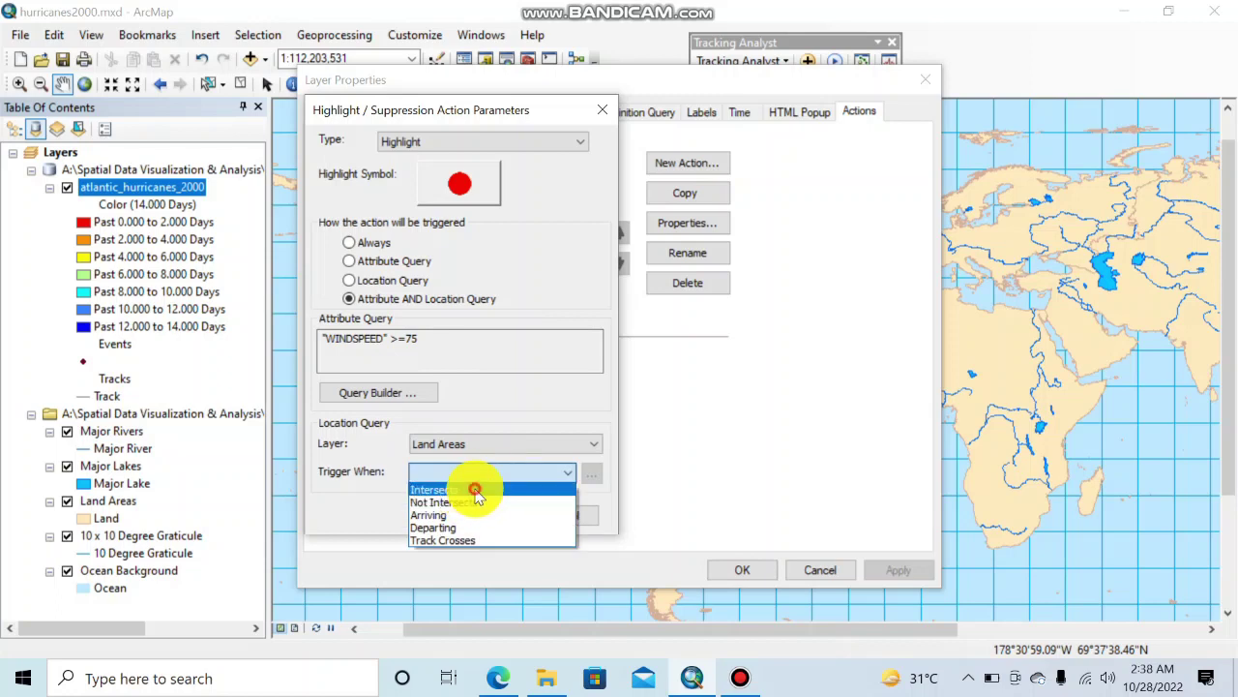
click(475, 490)
click(483, 516)
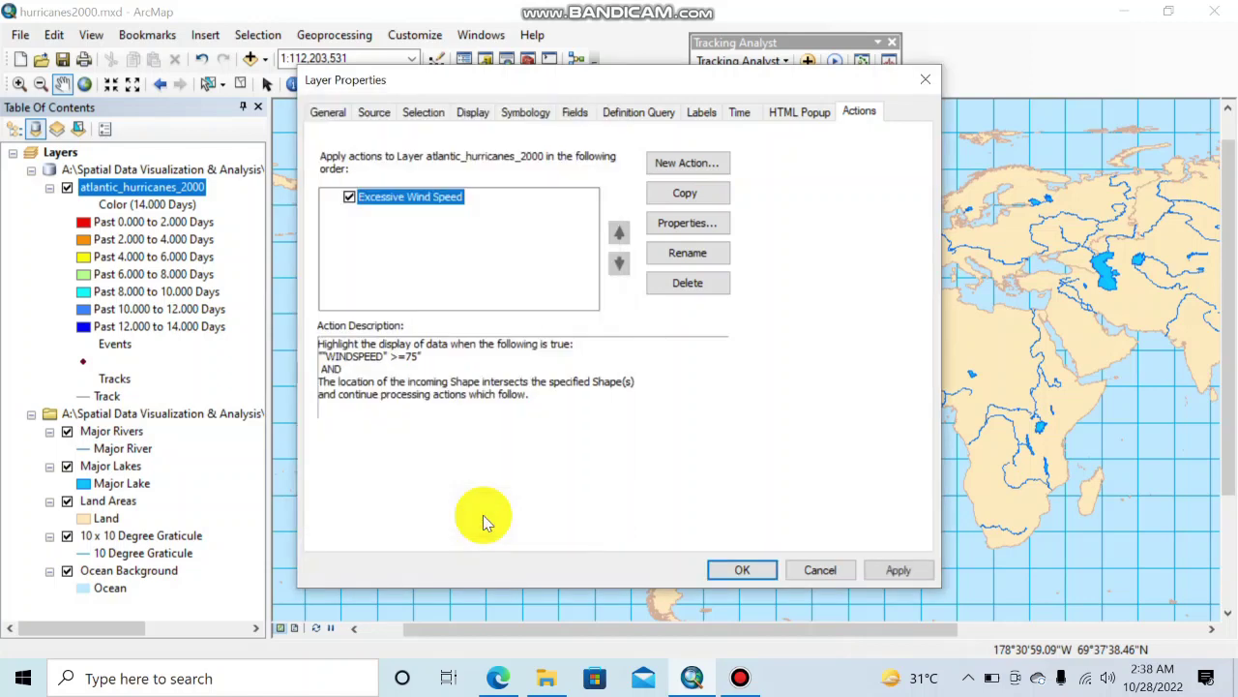
click(886, 570)
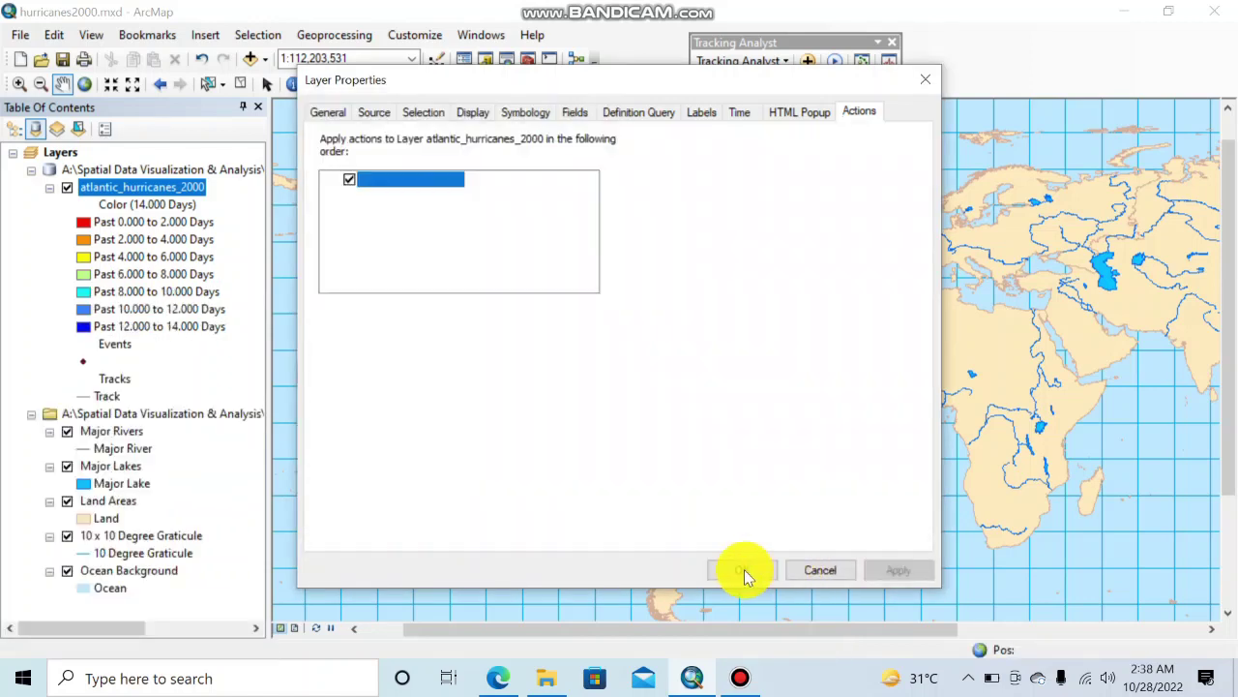
click(743, 570)
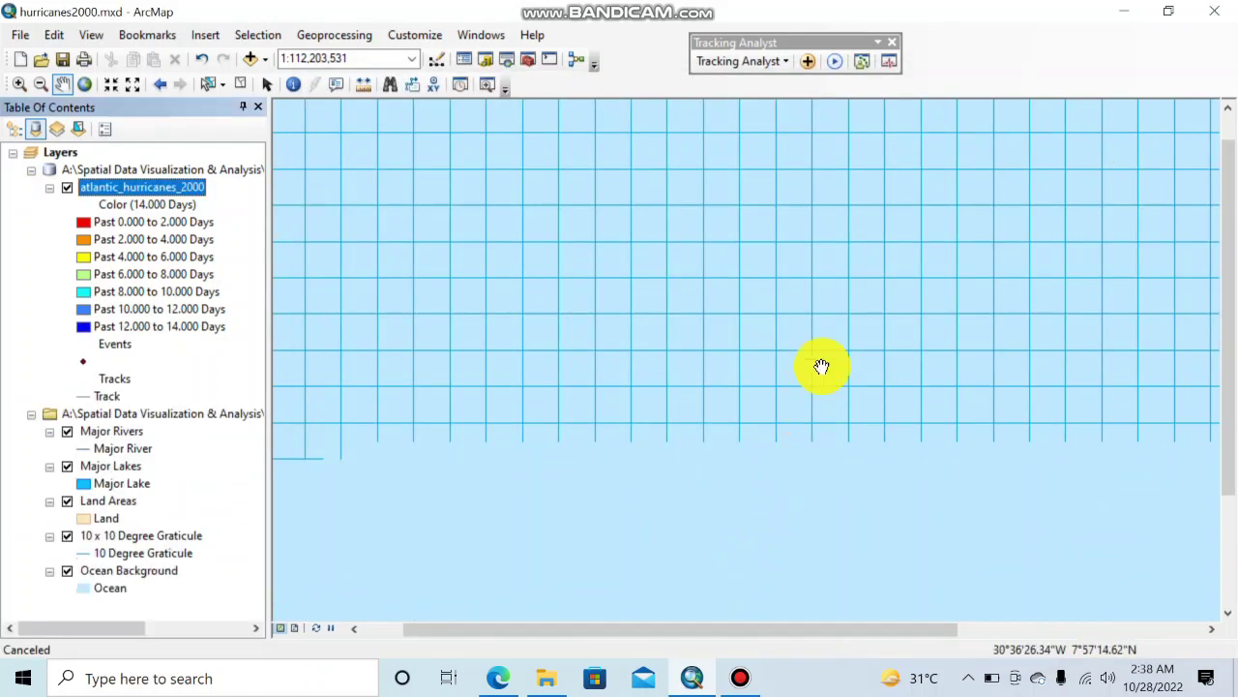
Open the Playback Manager to view the hurricanes with the modified highlight action.
click(837, 62)
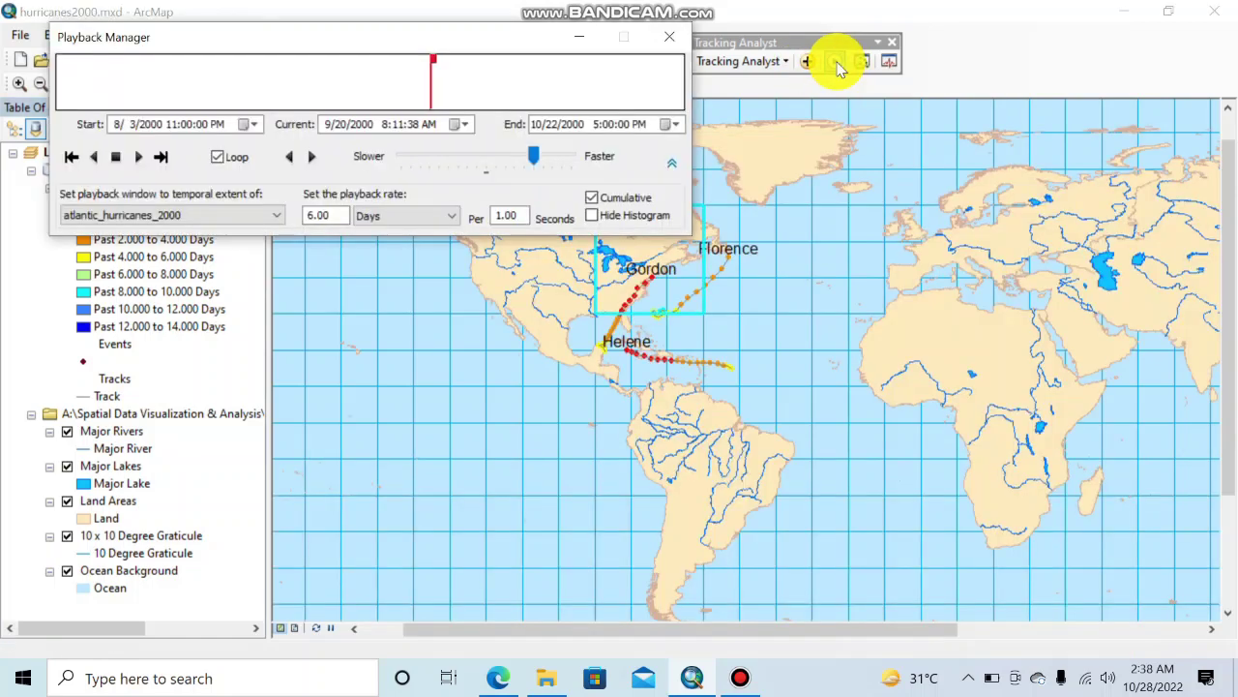